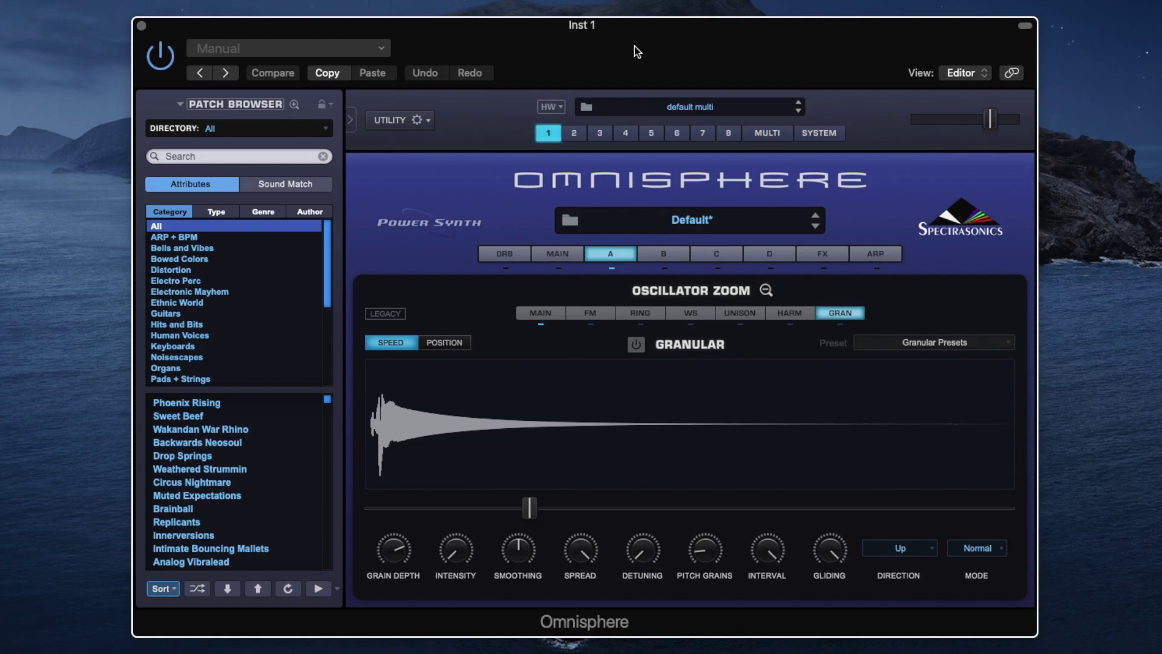
Step: Open the granular page of layer A's oscillator and lower the grain speed to its minimum
left_click(678, 276)
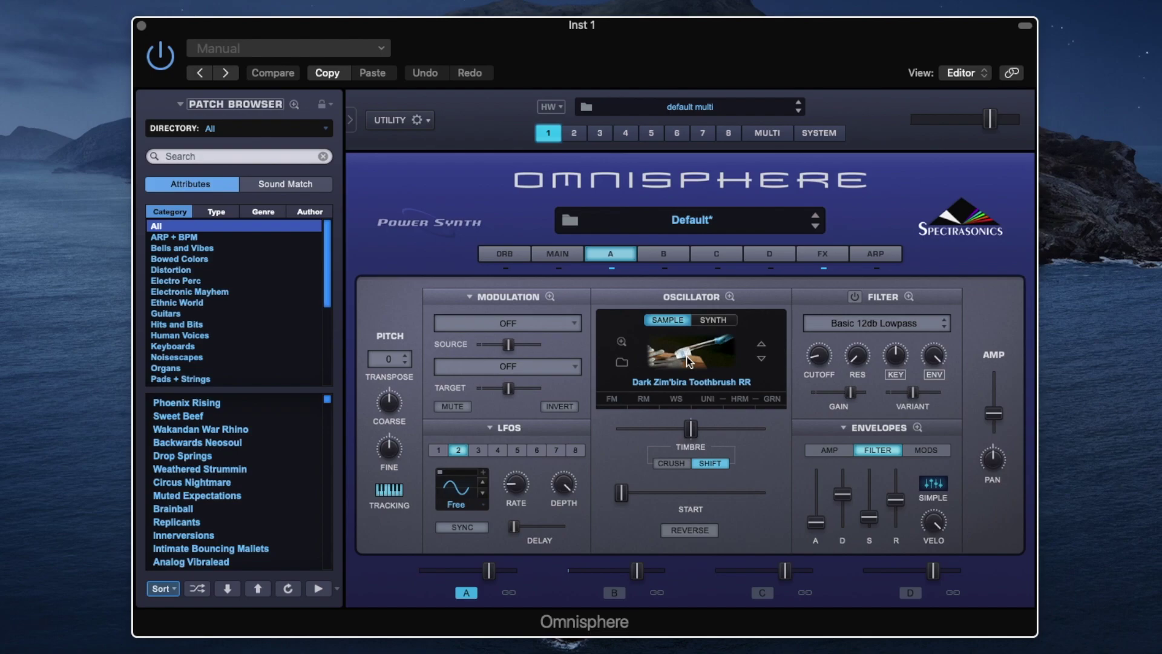
left_click(773, 399)
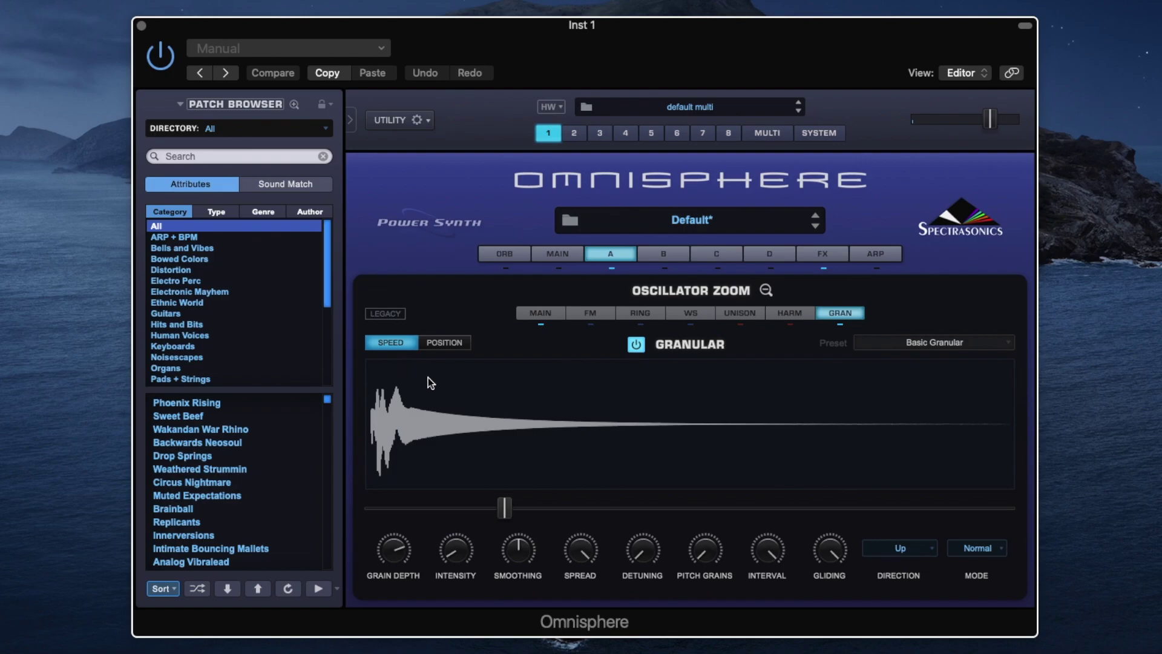
mouse_move(503, 507)
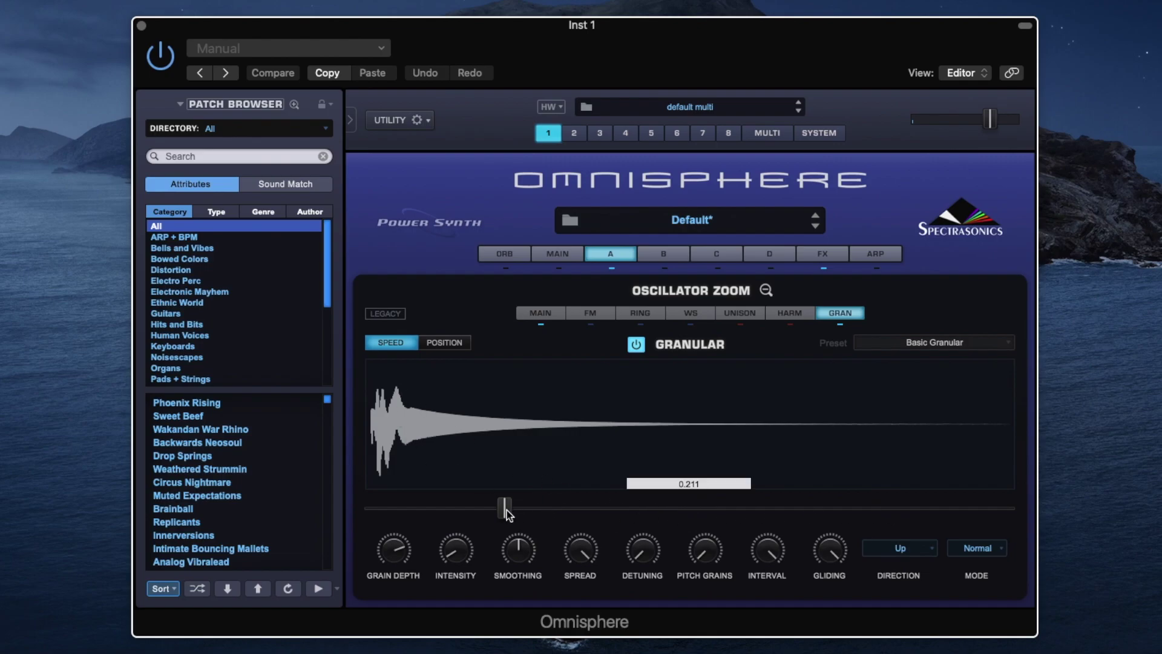
left_click_drag(507, 510, 325, 511)
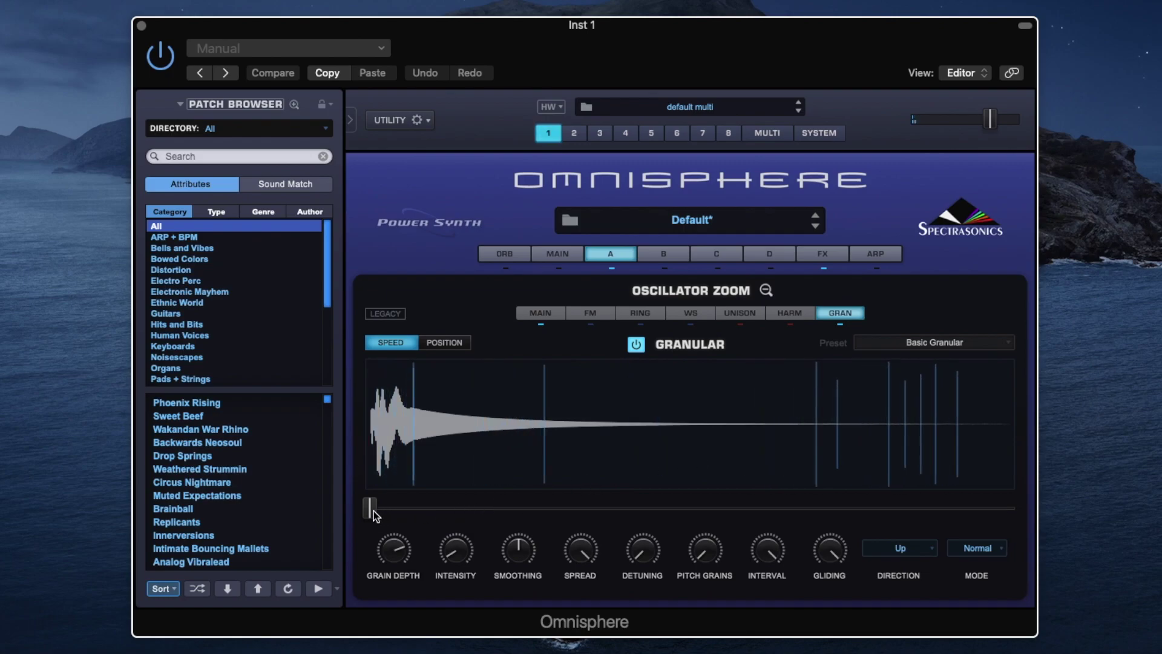
Step: Sweep the granular speed up to its maximum and back through the middle to its minimum
left_click_drag(372, 510, 654, 500)
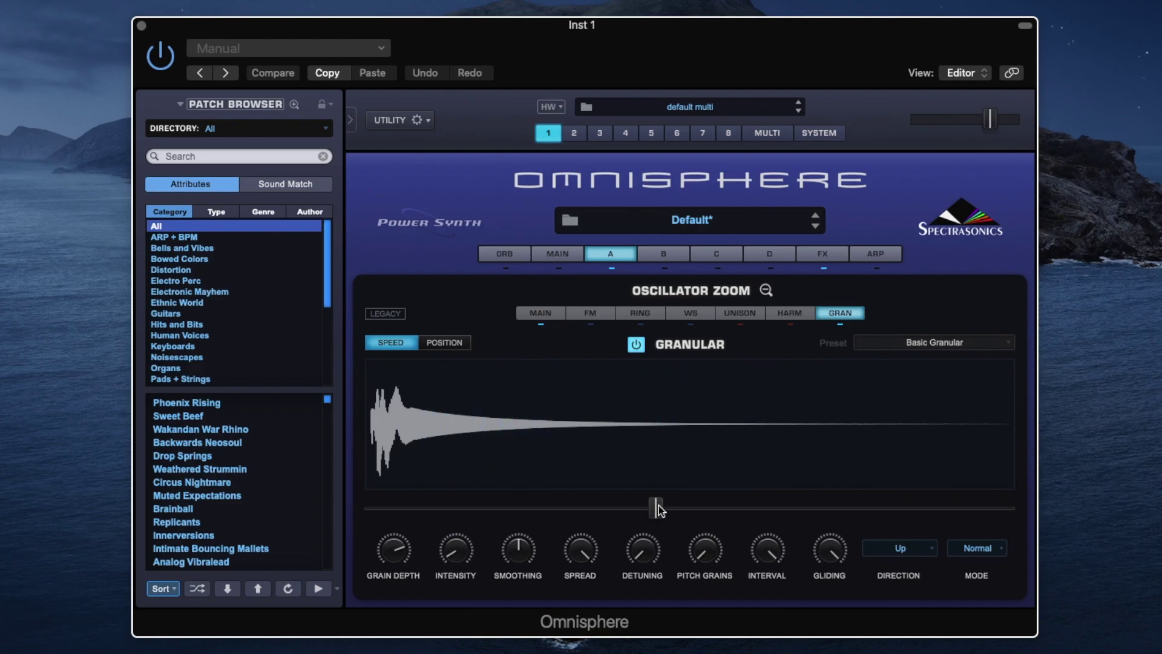
left_click_drag(658, 505, 1106, 507)
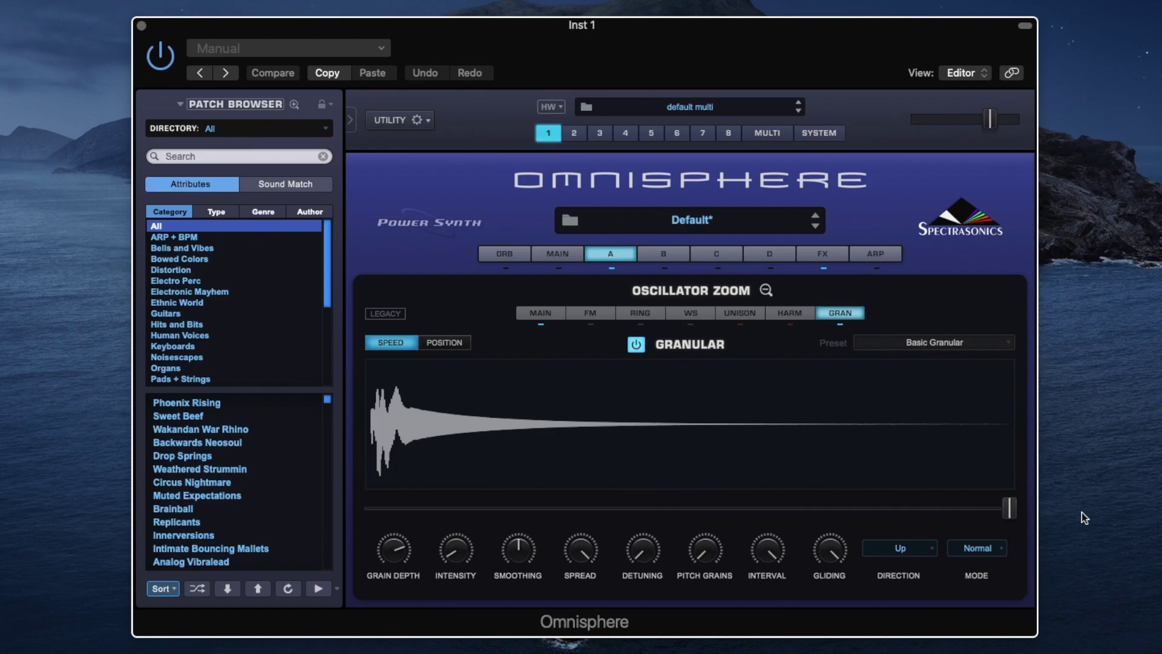
left_click_drag(1016, 516, 239, 510)
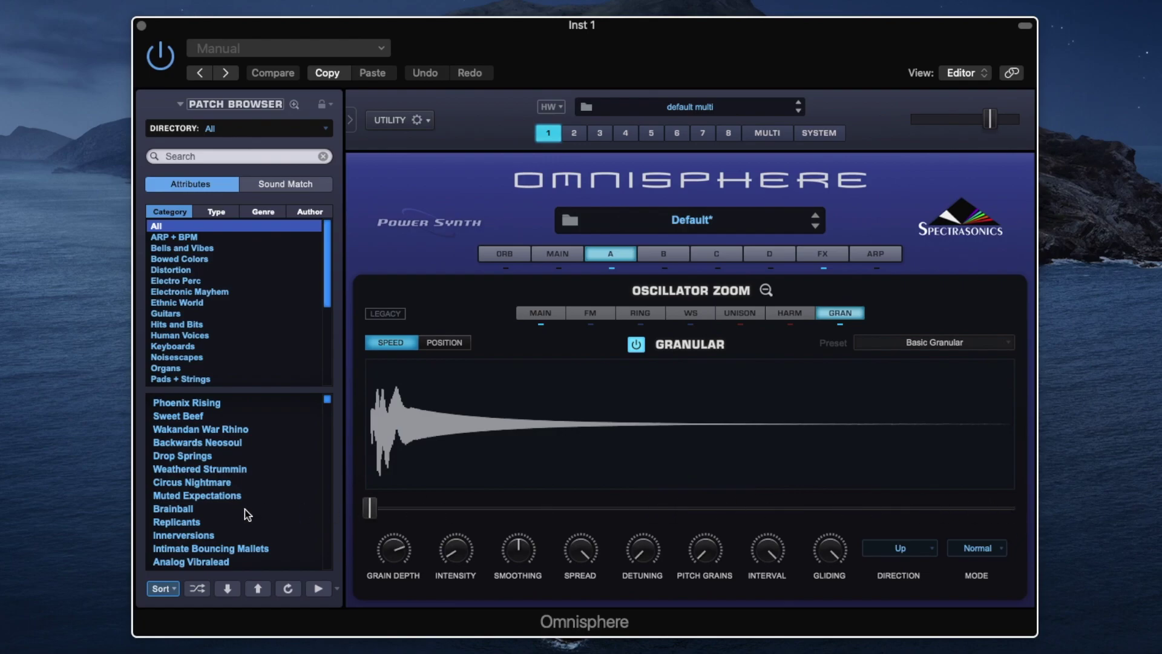
left_click_drag(369, 510, 1022, 499)
left_click(1011, 504)
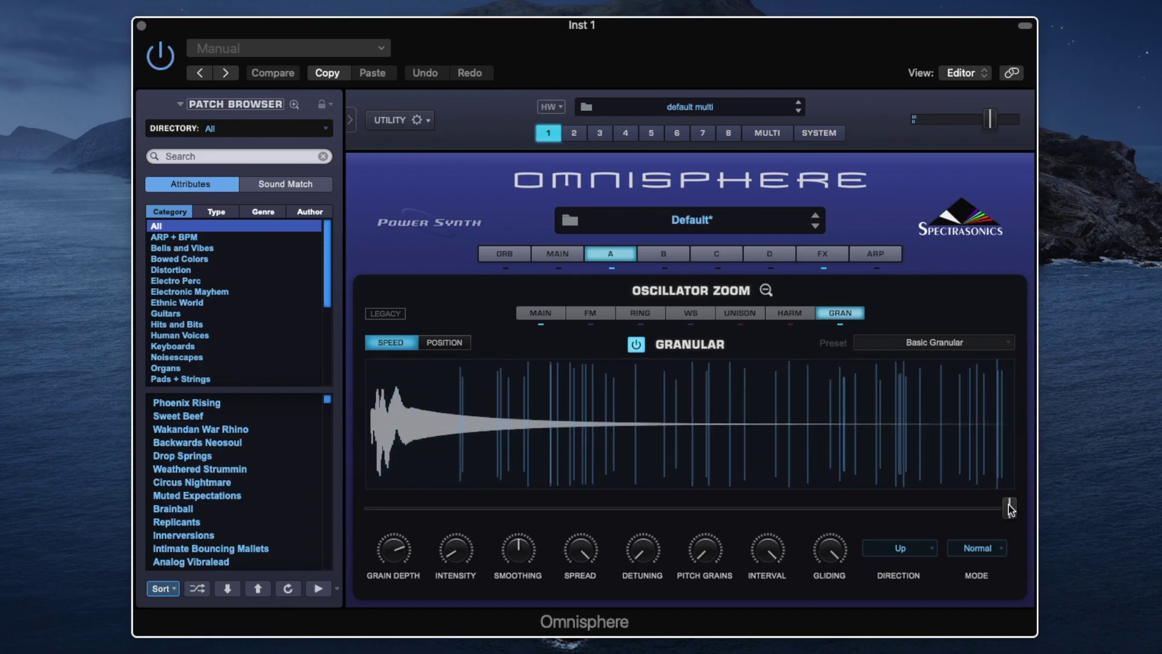
left_click(1008, 508)
left_click_drag(1008, 509, 689, 509)
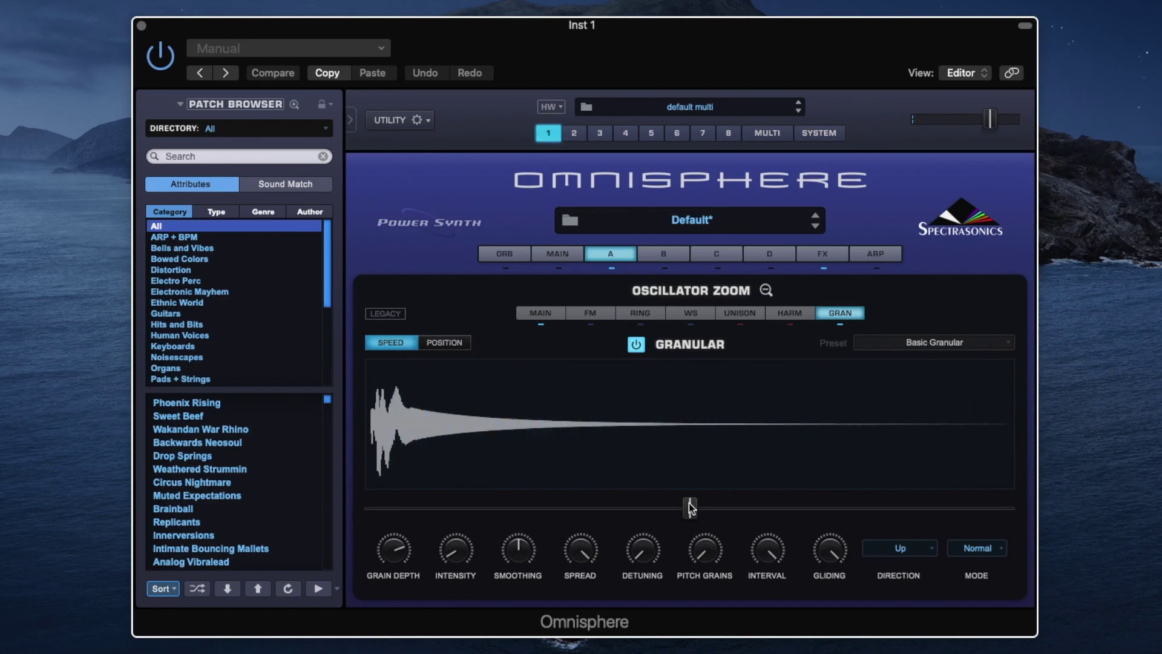
left_click_drag(691, 508, 370, 508)
Step: Switch the granular mode to Position and sweep the position to its maximum and back to the start
left_click(450, 340)
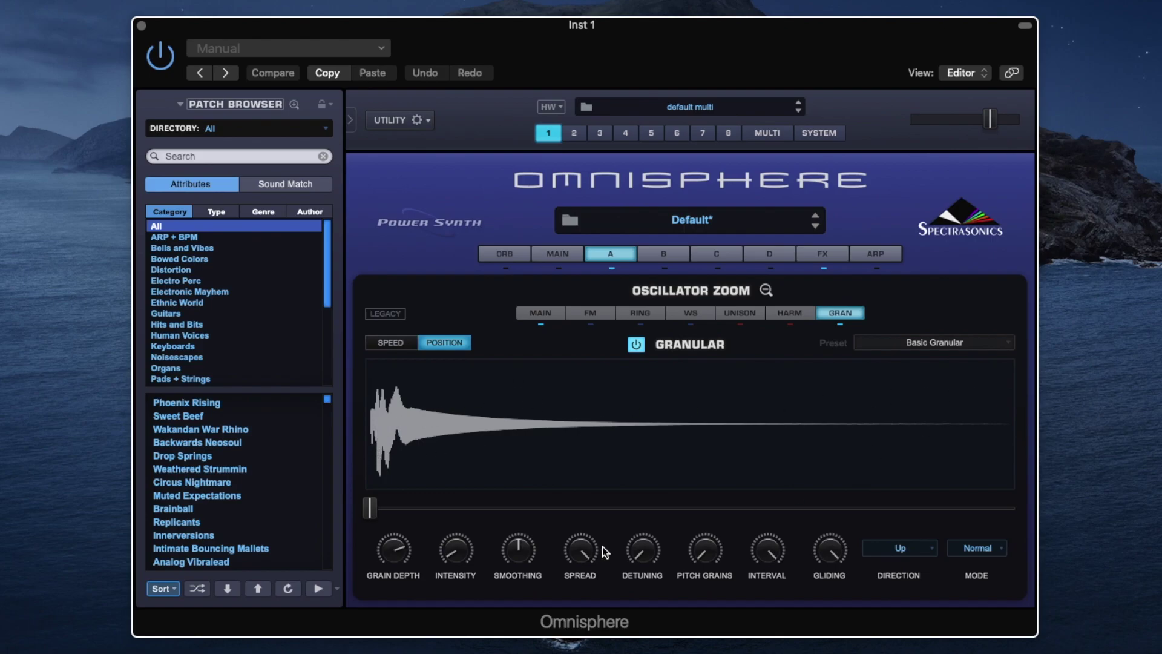
left_click_drag(370, 511, 1056, 504)
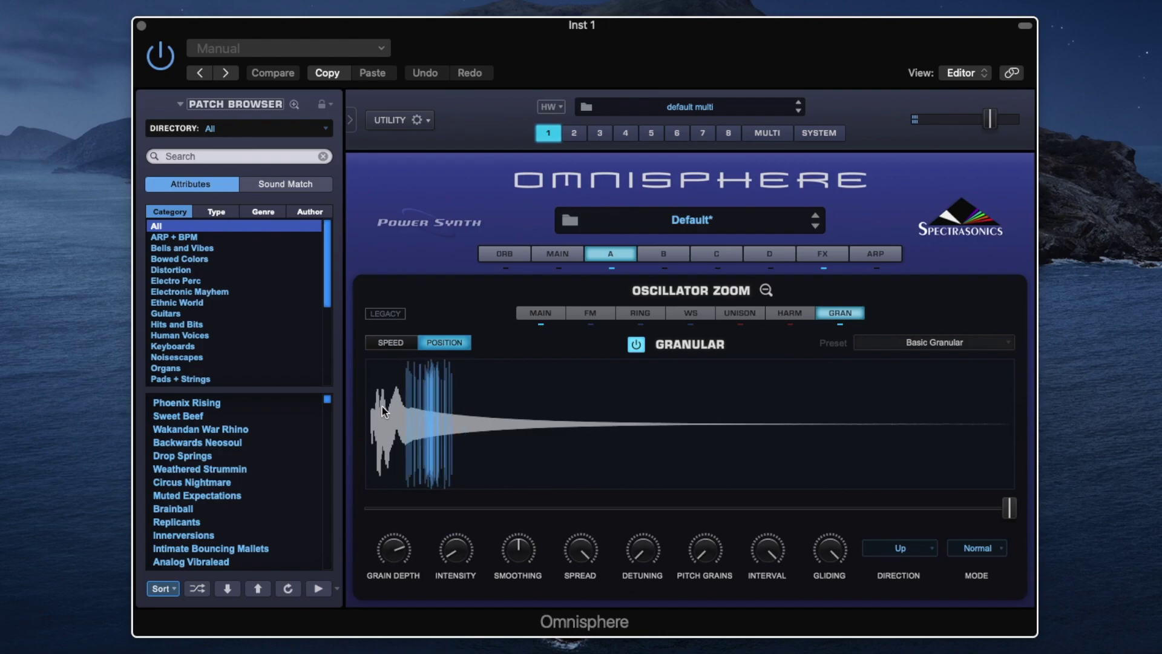
left_click(1010, 509)
left_click_drag(1010, 512, 835, 506)
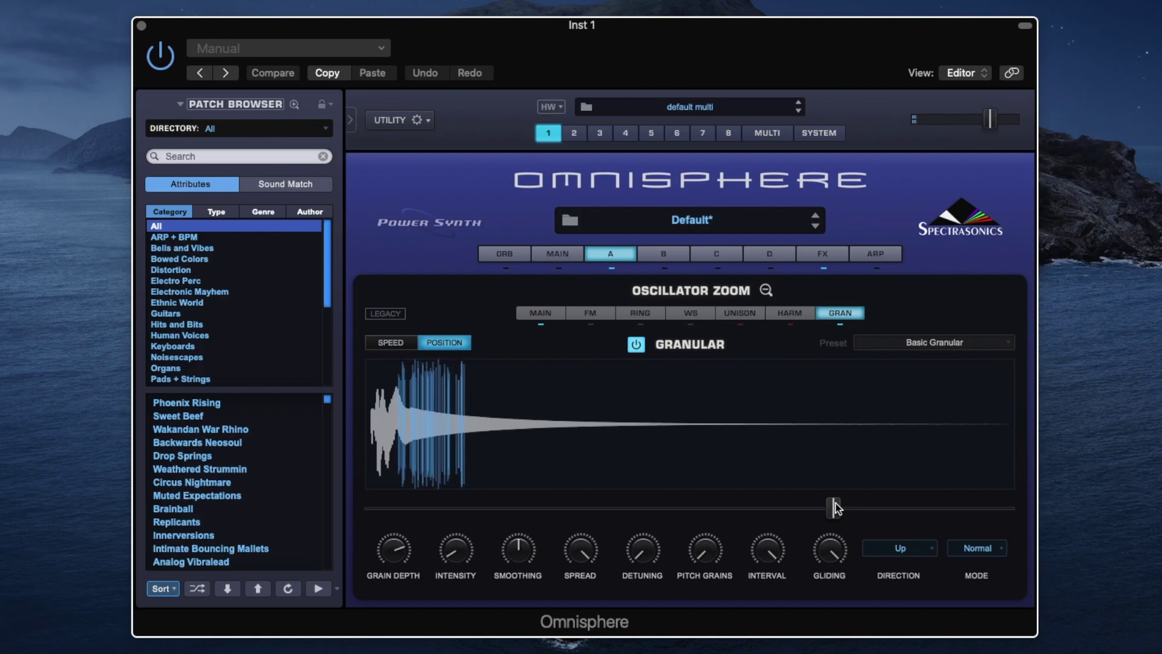
left_click_drag(835, 503, 351, 498)
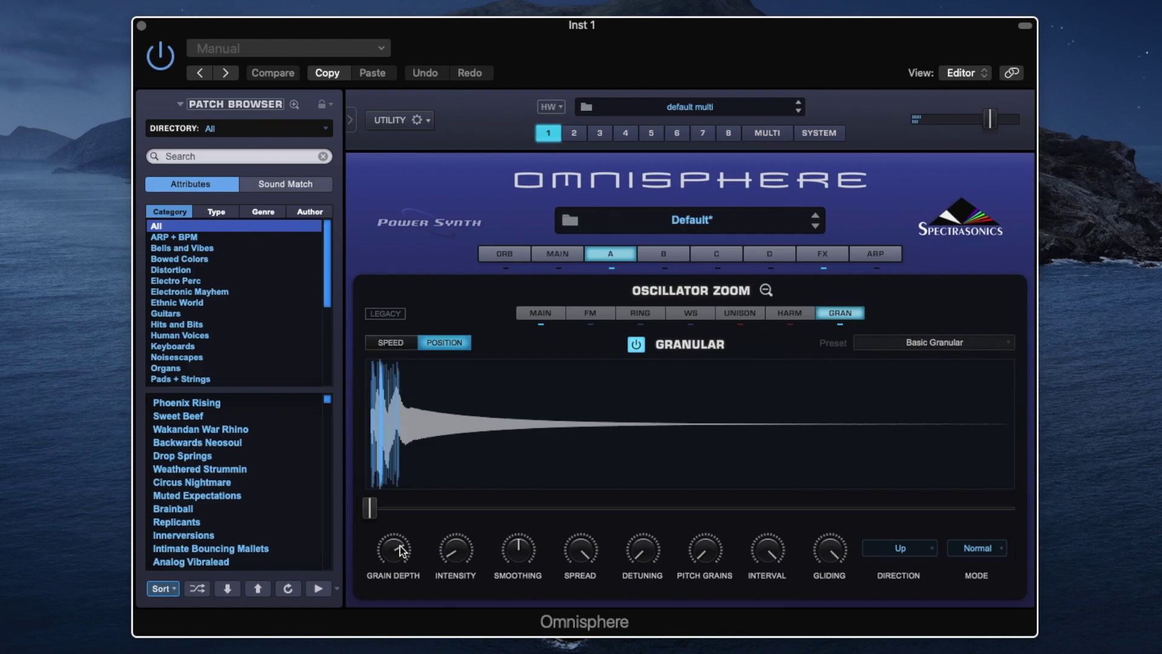
Step: Raise the grain depth to its maximum, lower it, and settle it slightly above the middle
left_click_drag(398, 546, 397, 509)
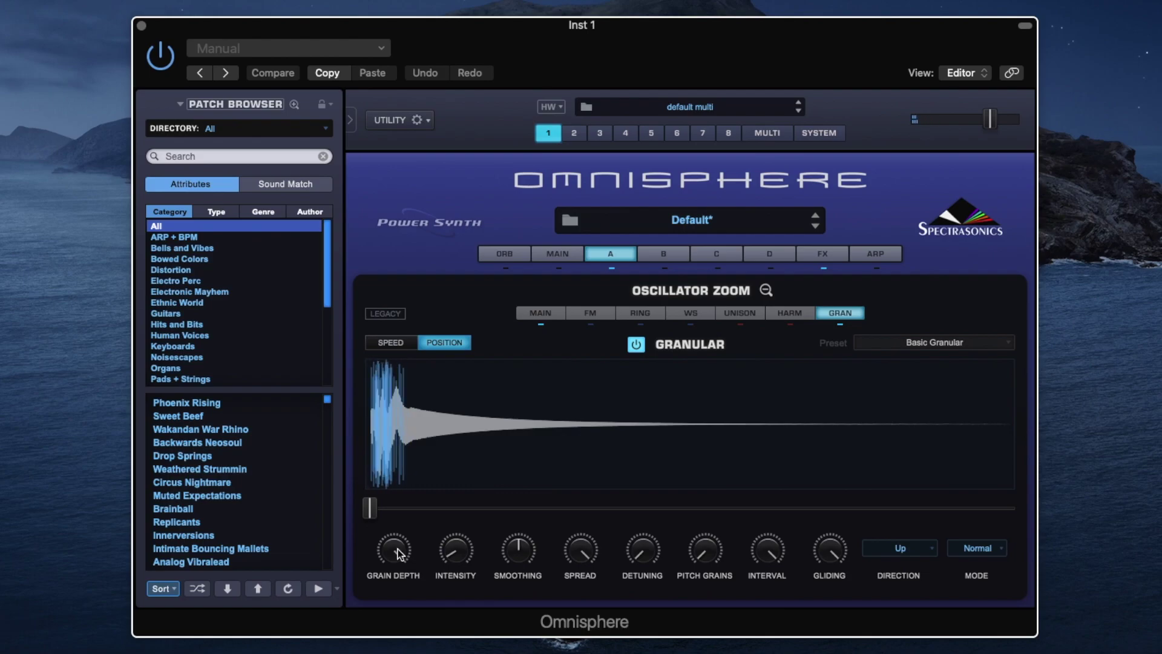
left_click_drag(398, 550, 388, 612)
left_click_drag(391, 554, 391, 577)
scroll(392, 552, "down", 1)
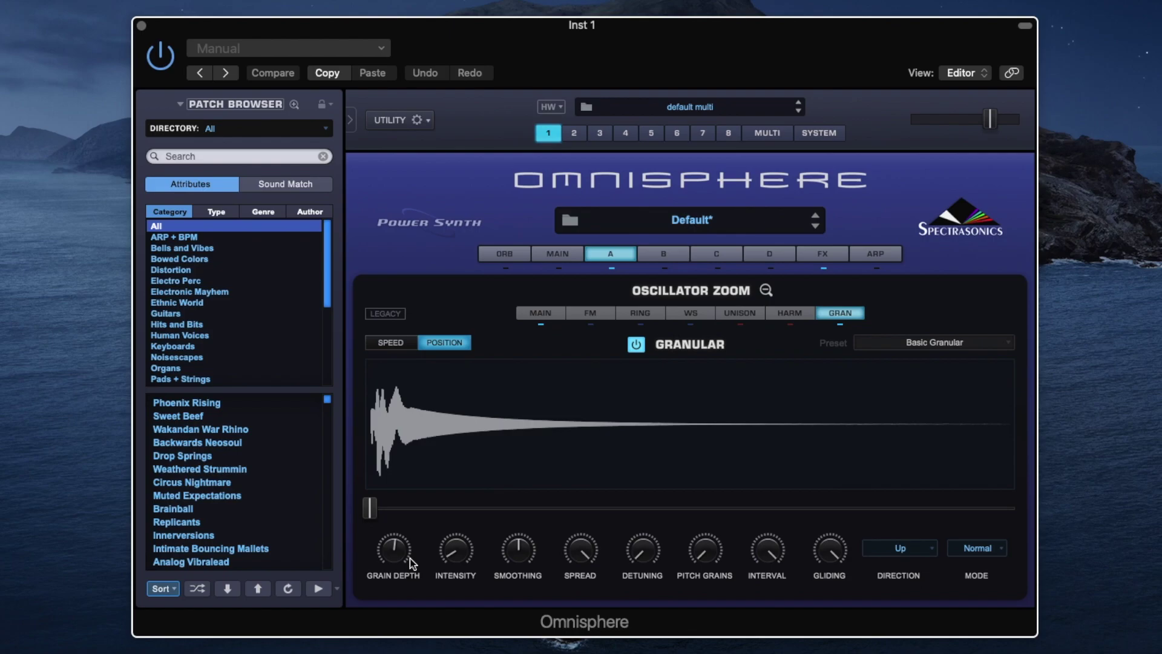
mouse_move(395, 552)
Step: Raise the grain intensity to about the middle and move the grain position about a fifth of the way along
mouse_move(459, 551)
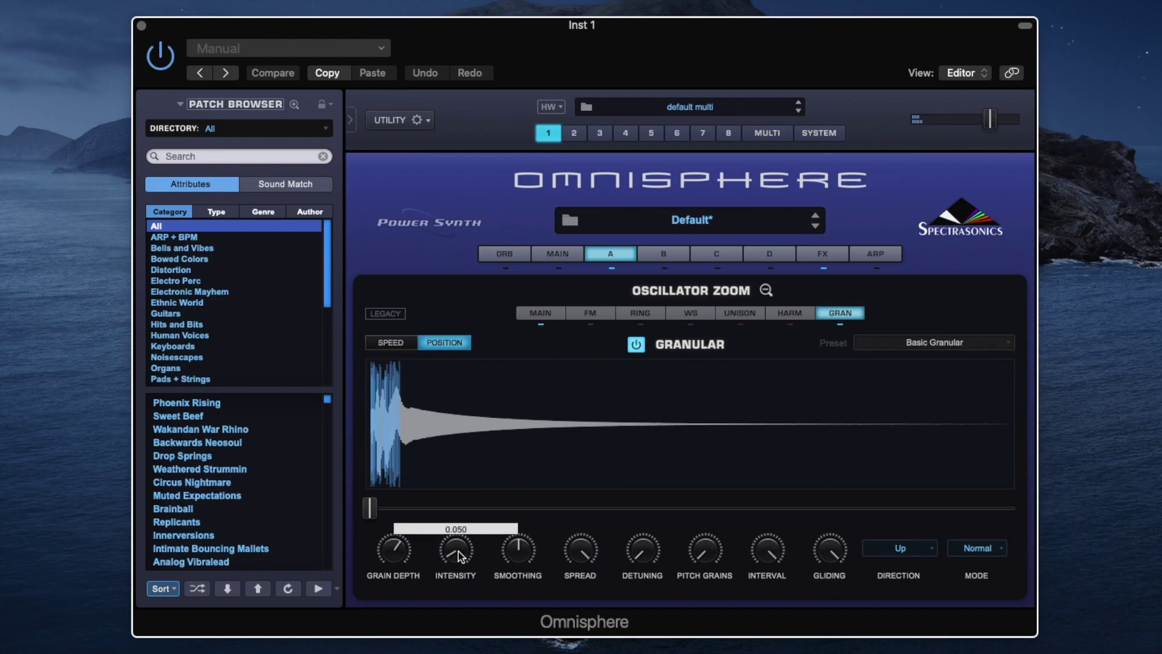
left_click_drag(459, 550, 448, 474)
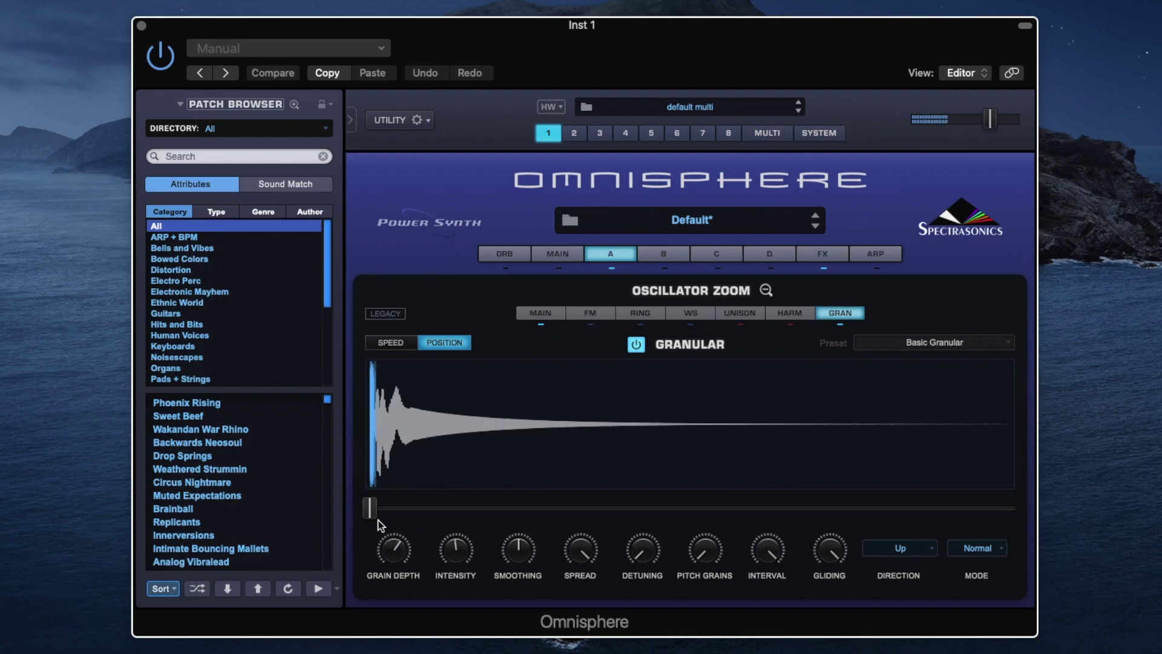
left_click(374, 509)
left_click_drag(374, 509, 510, 506)
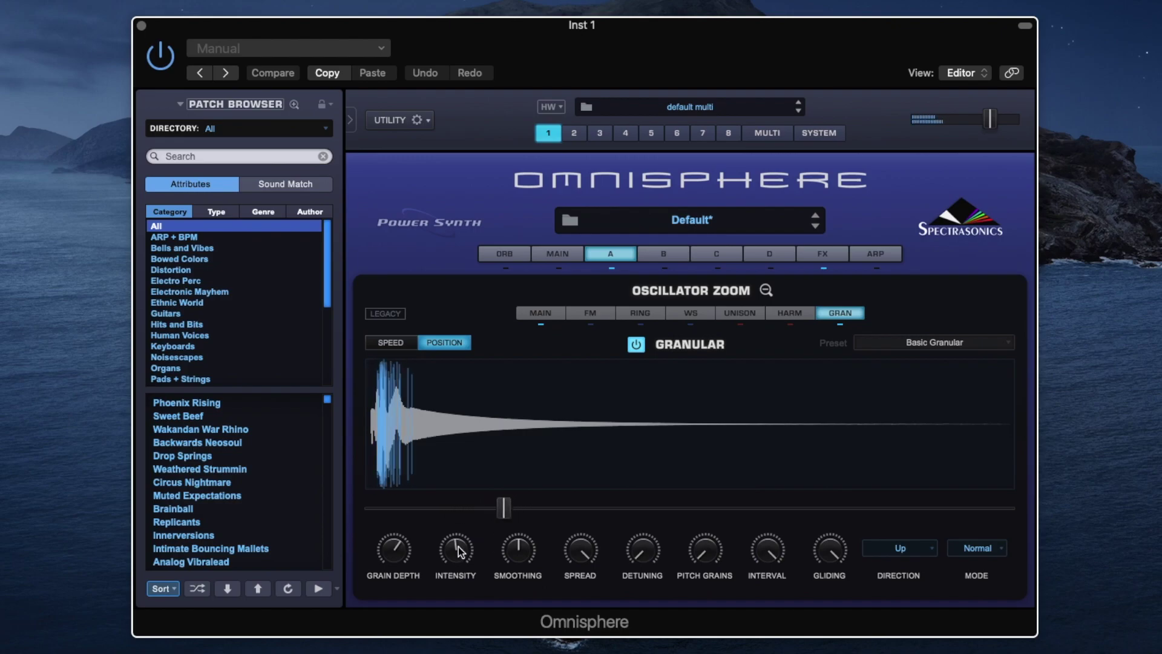
Step: Reduce the grain intensity to about a third and bring the grain position back near the sample's start
mouse_move(459, 546)
mouse_move(458, 544)
left_mouse_down()
mouse_move(457, 480)
mouse_move(463, 565)
left_mouse_up()
left_click_drag(498, 511, 376, 522)
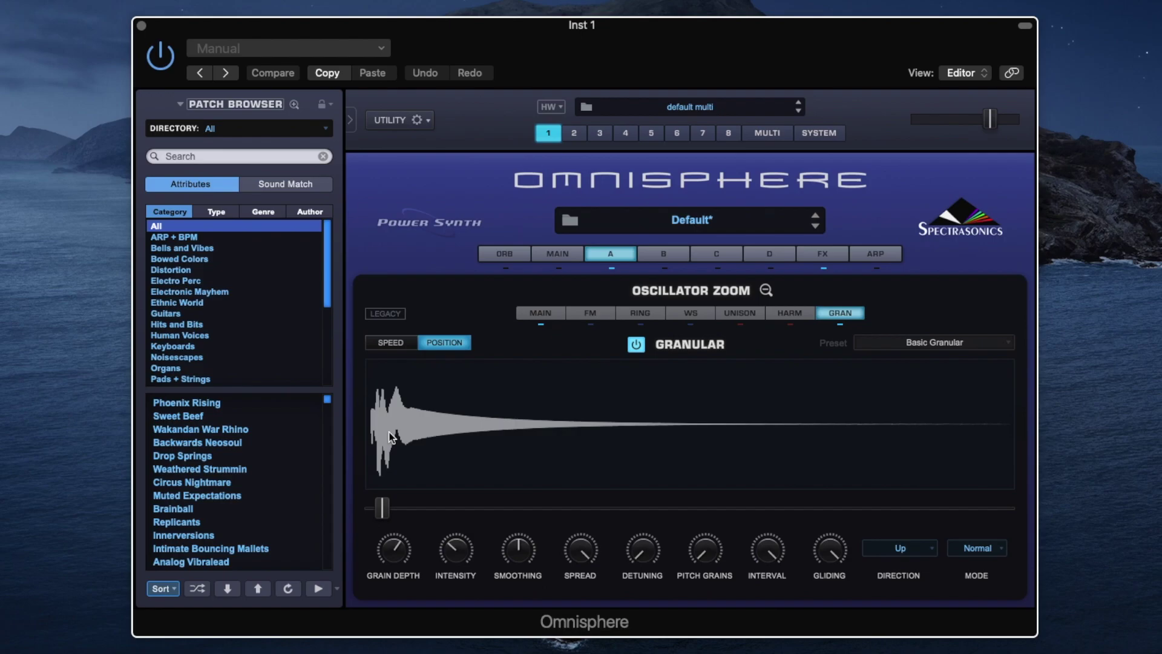
Step: Lower the smoothing to nearly zero and reduce the grain intensity close to its minimum
mouse_move(521, 548)
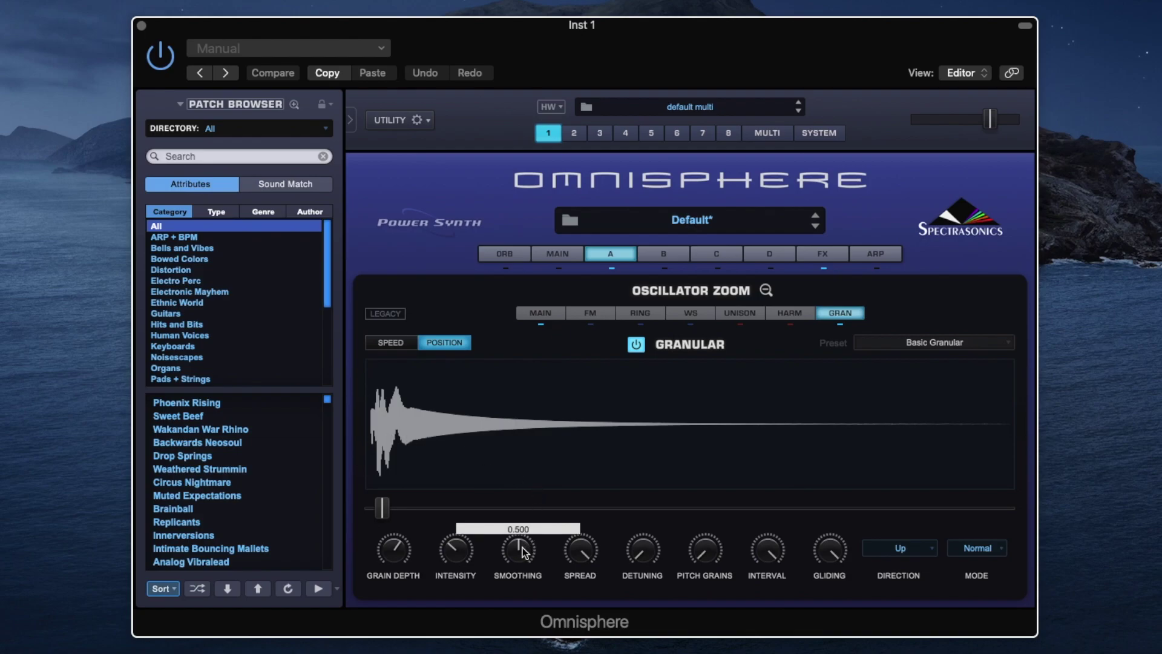
left_click_drag(522, 547, 519, 648)
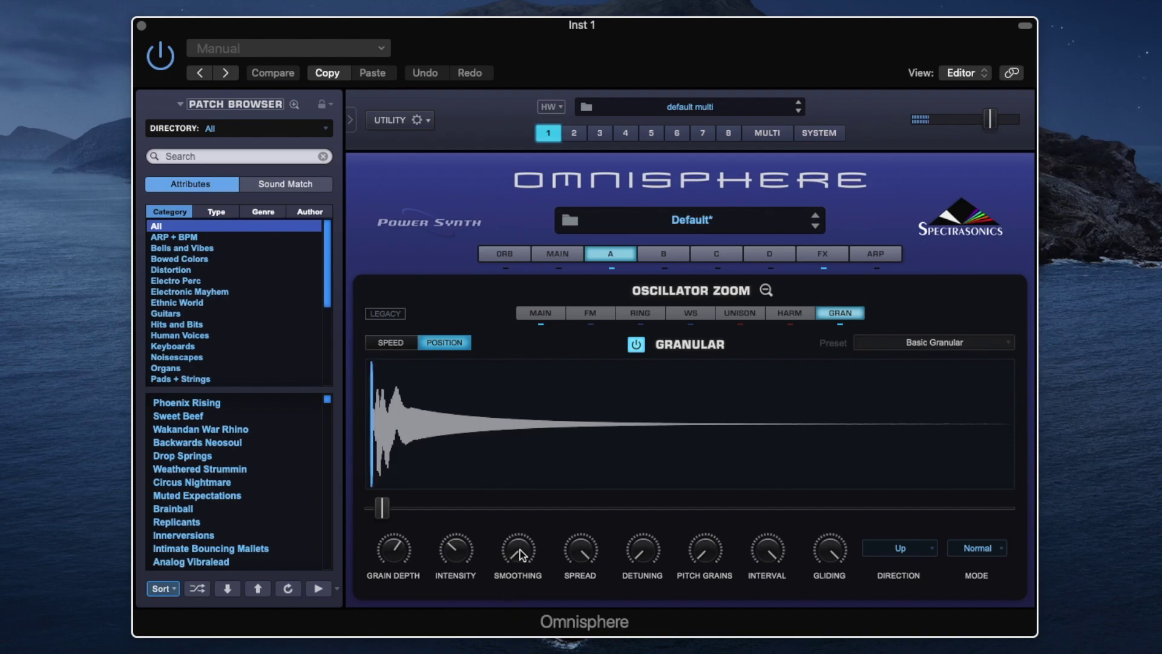
mouse_move(456, 552)
left_click_drag(453, 558, 452, 584)
Step: Sweep the smoothing up to nearly its maximum and settle it at about a quarter
mouse_move(520, 549)
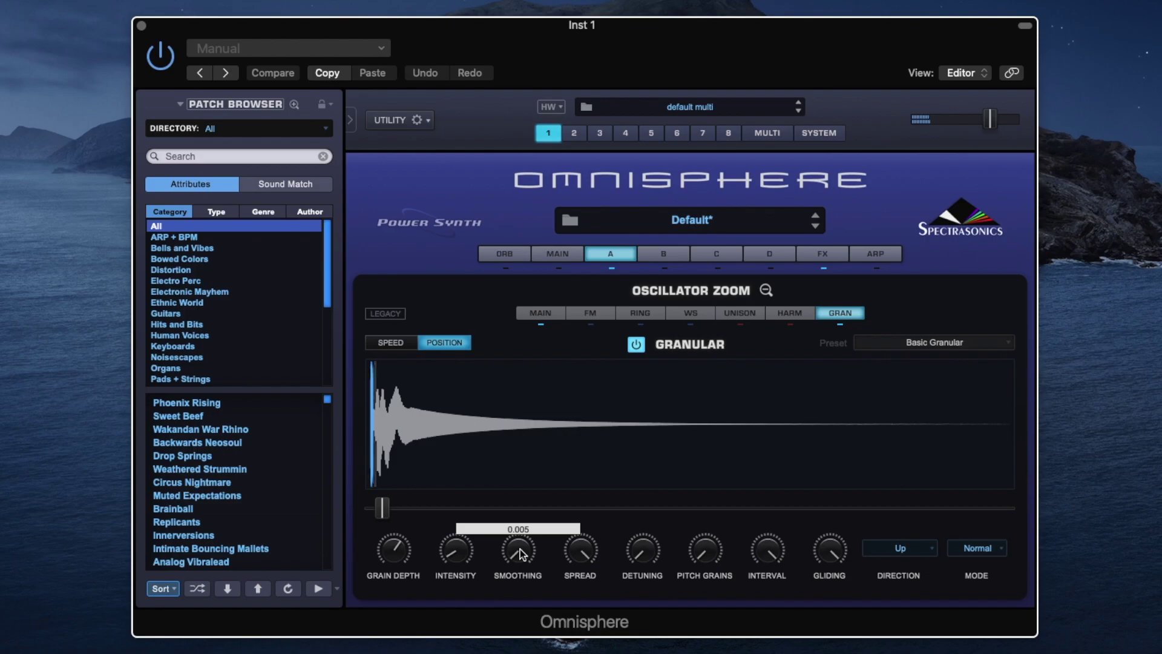
left_click_drag(521, 552, 519, 548)
left_click_drag(518, 521, 516, 399)
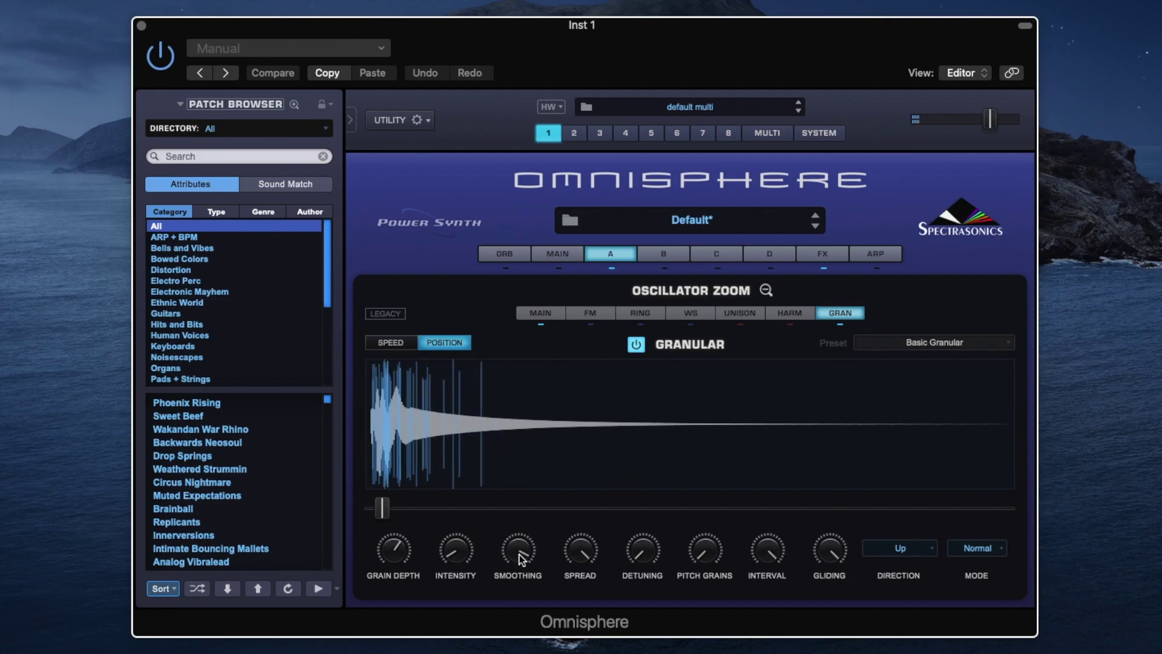
left_click_drag(520, 555, 520, 653)
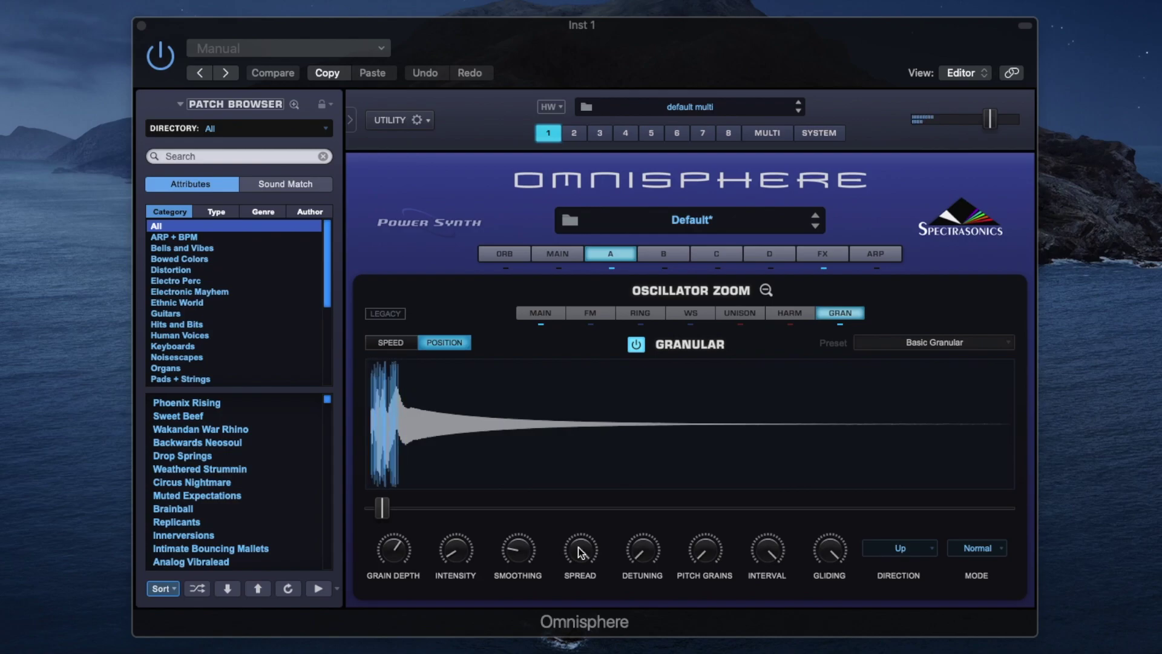
Step: Lower the grain spread to 0.000 and raise it again to nearly its maximum
left_click(579, 551)
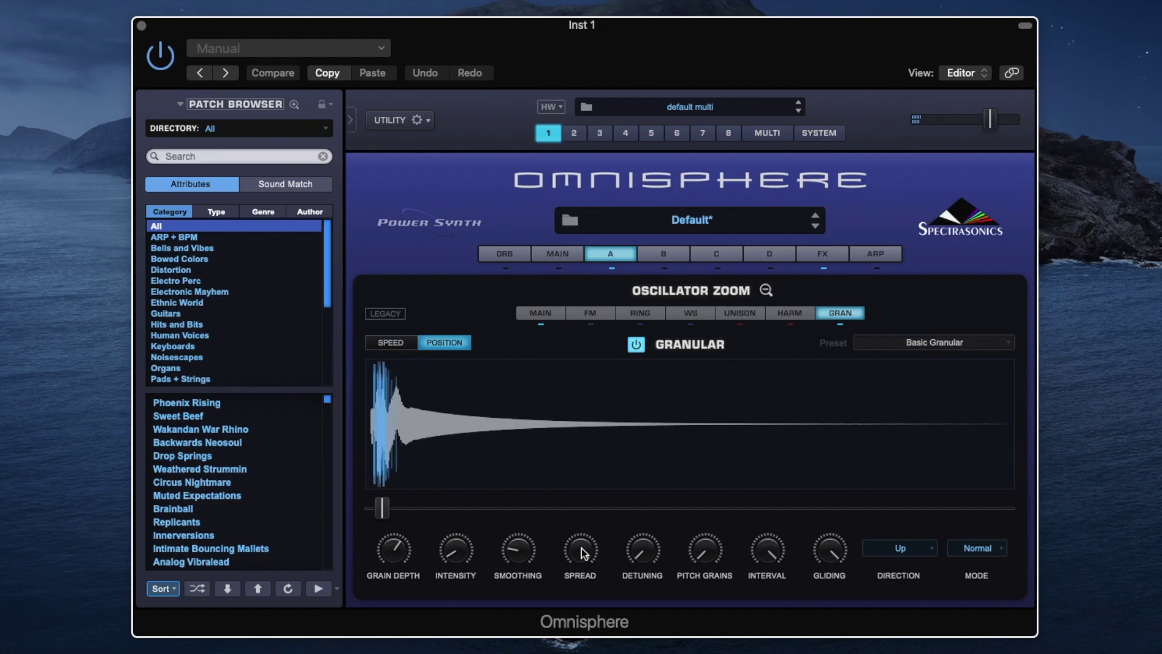
left_click_drag(582, 552, 592, 653)
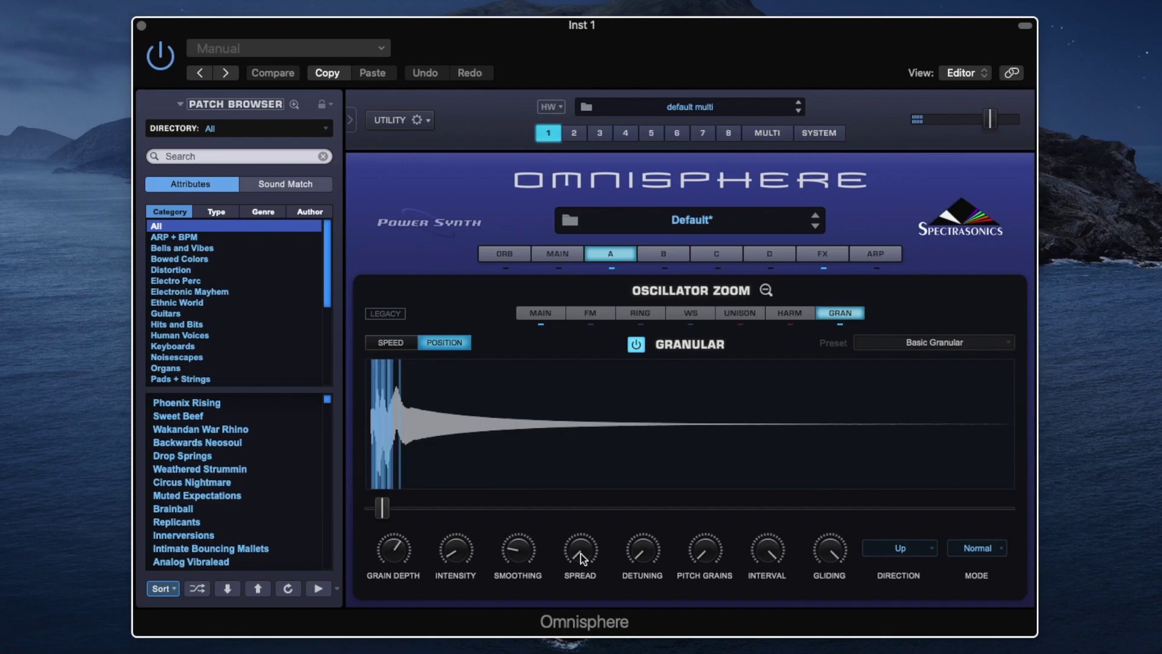
mouse_move(582, 555)
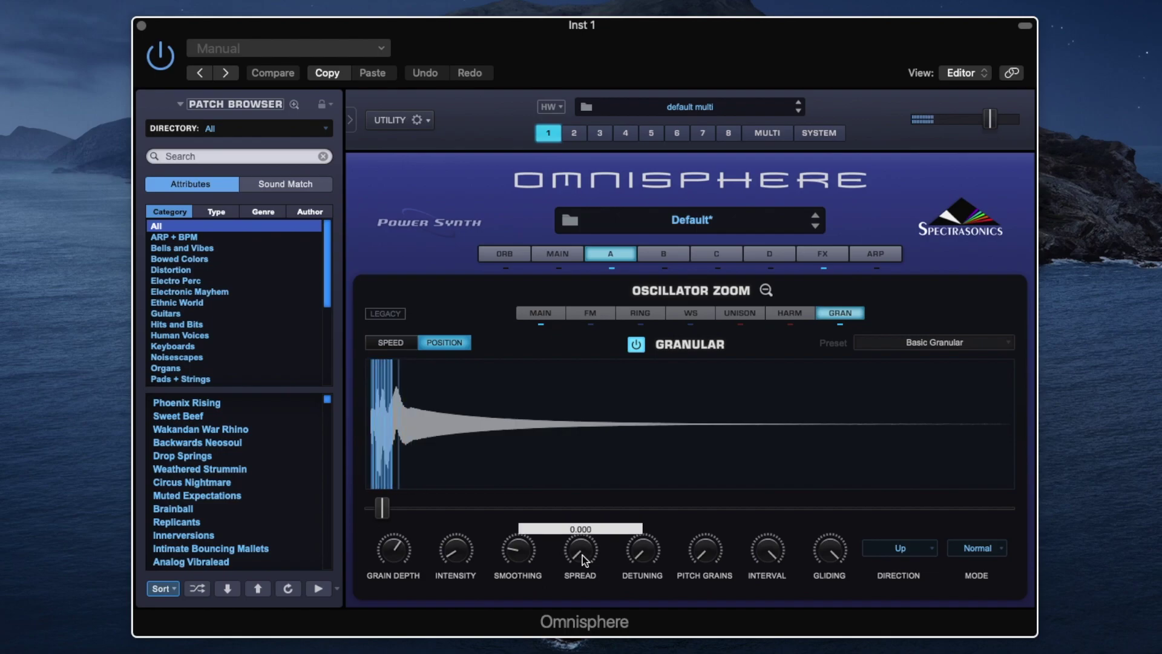
left_click_drag(582, 553, 585, 411)
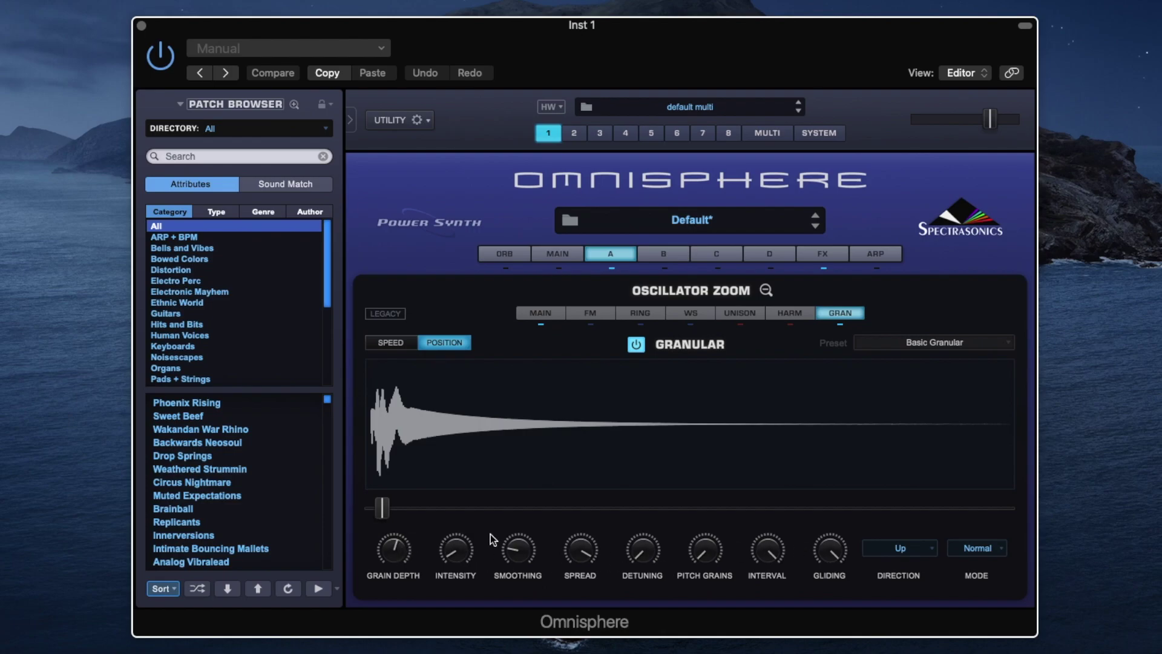
Step: Raise the smoothing to about the middle and try a high detuning before returning it to its minimum
mouse_move(516, 544)
left_click_drag(642, 555, 632, 453)
left_click_drag(645, 552, 641, 524)
left_click_drag(642, 576, 645, 653)
Step: Try a lower grain interval and raise the pitch grains amount to its maximum
mouse_move(767, 553)
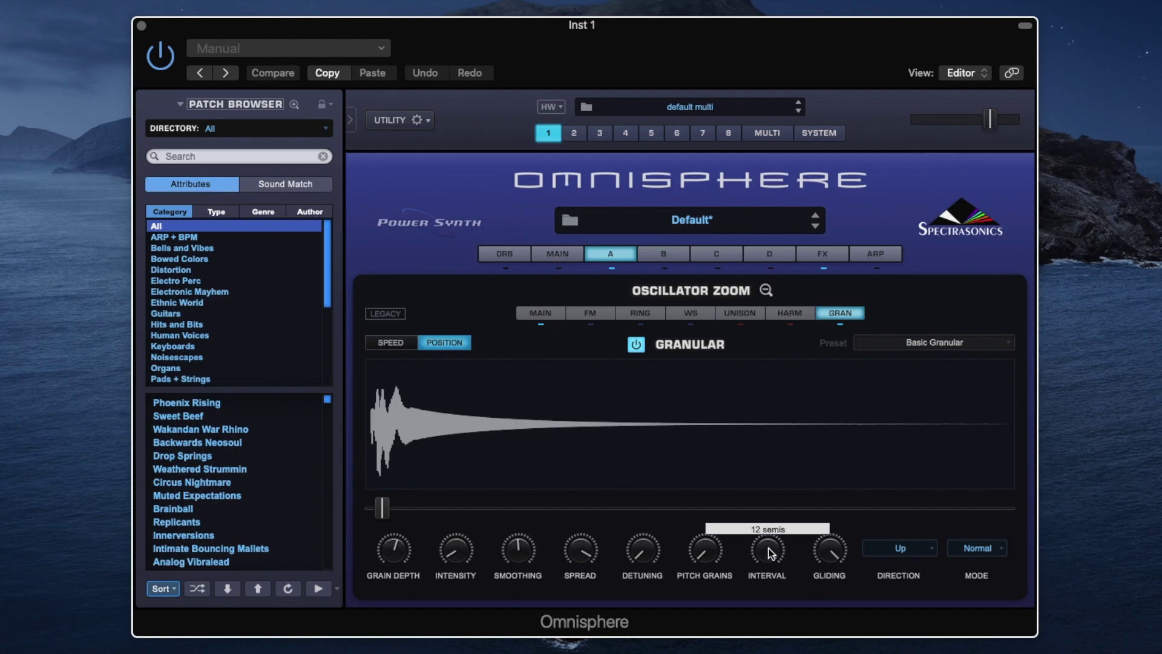
left_click_drag(770, 557, 773, 619)
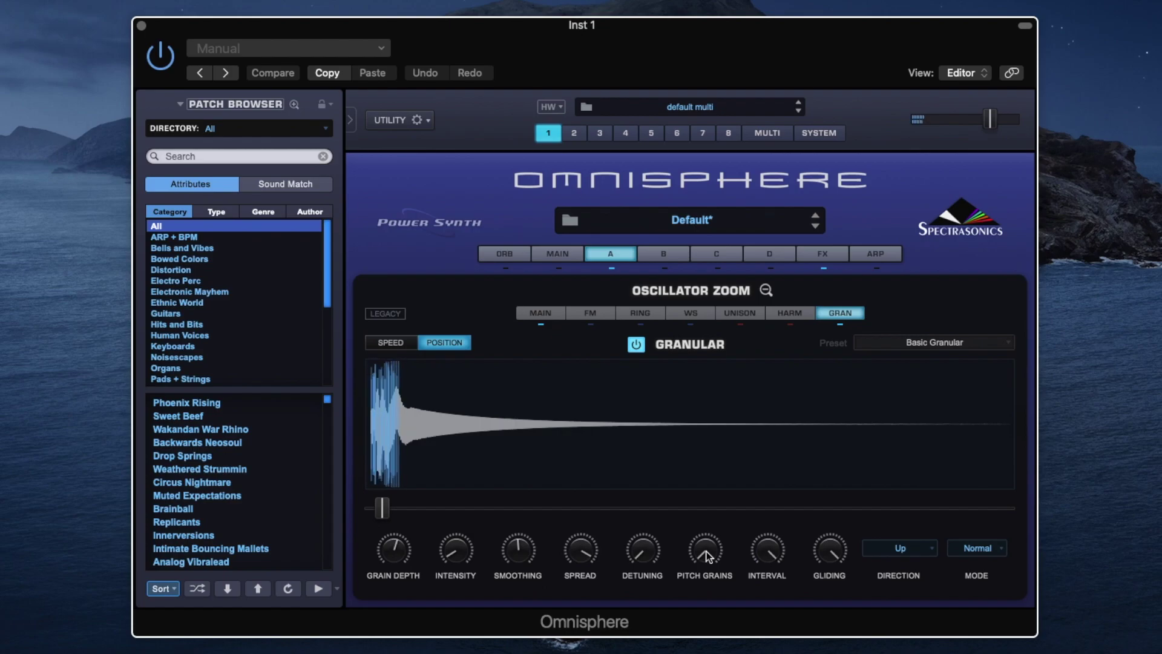
mouse_move(705, 545)
left_click_drag(704, 540, 703, 384)
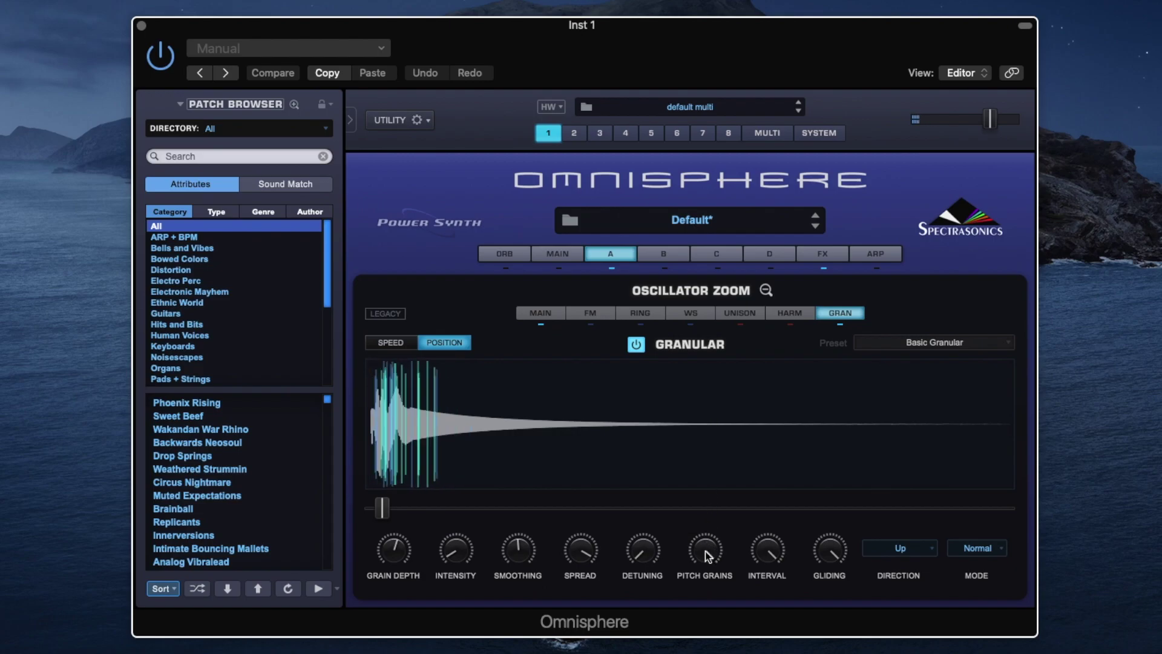
Step: Reduce the pitch grains amount to about the middle and raise it to roughly three quarters
mouse_move(707, 553)
left_click_drag(707, 561, 714, 631)
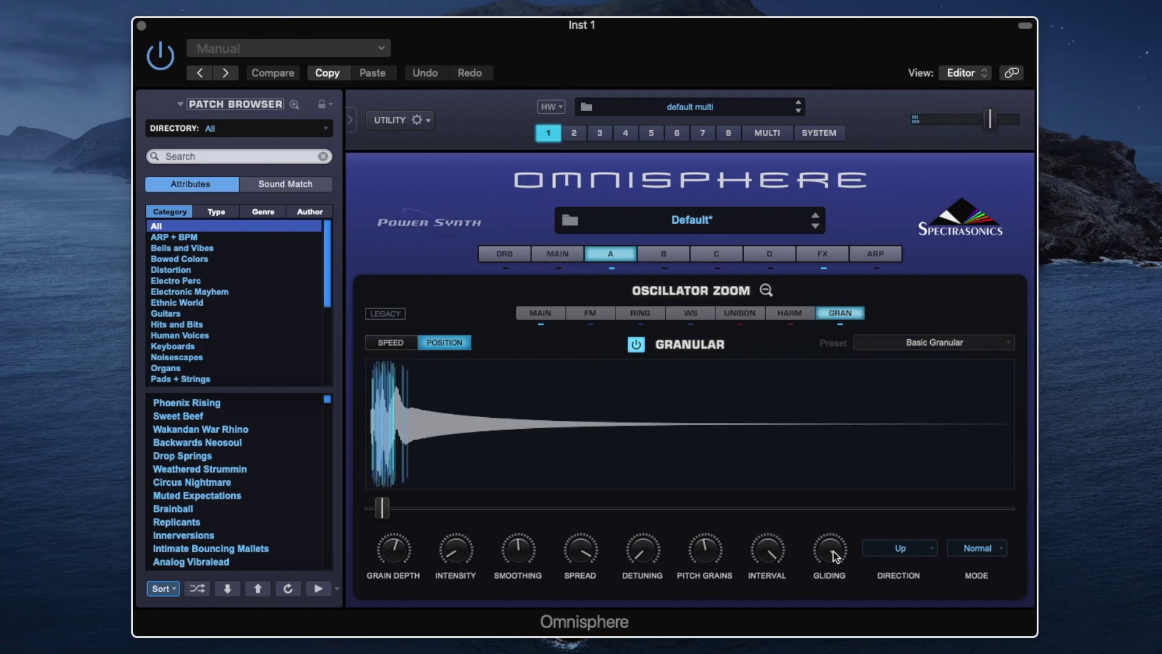
left_click_drag(693, 561, 706, 474)
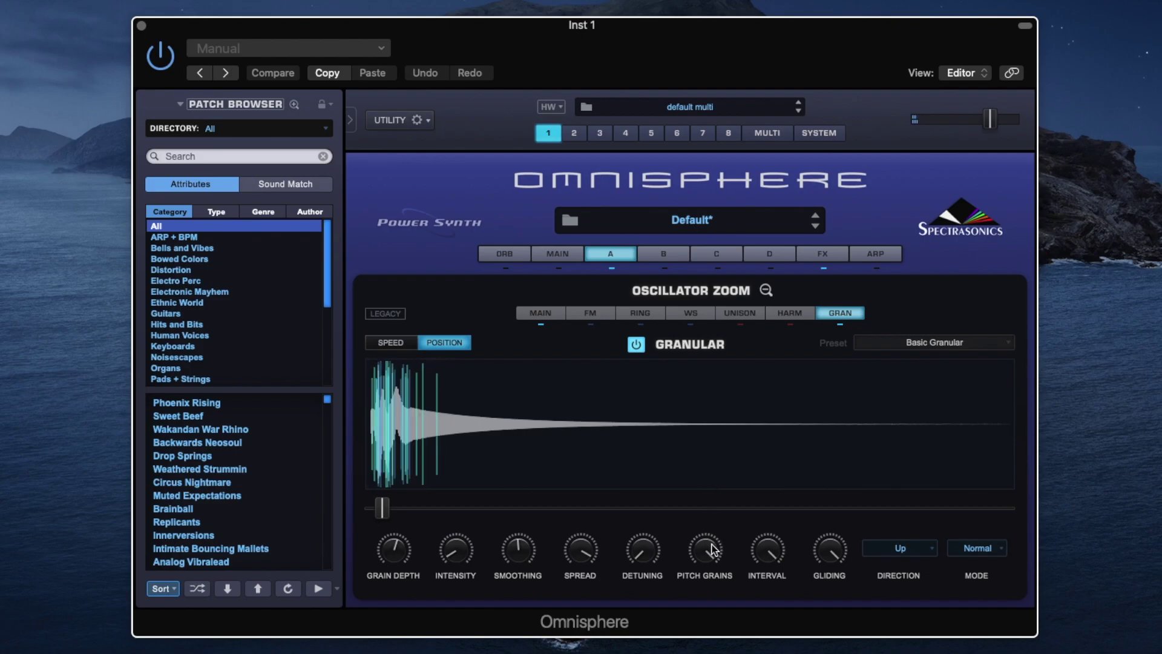
left_click_drag(710, 549, 707, 588)
Step: Lower the gliding to its minimum, with pitch grains at about a third and the interval near the middle
left_click_drag(827, 542, 827, 560)
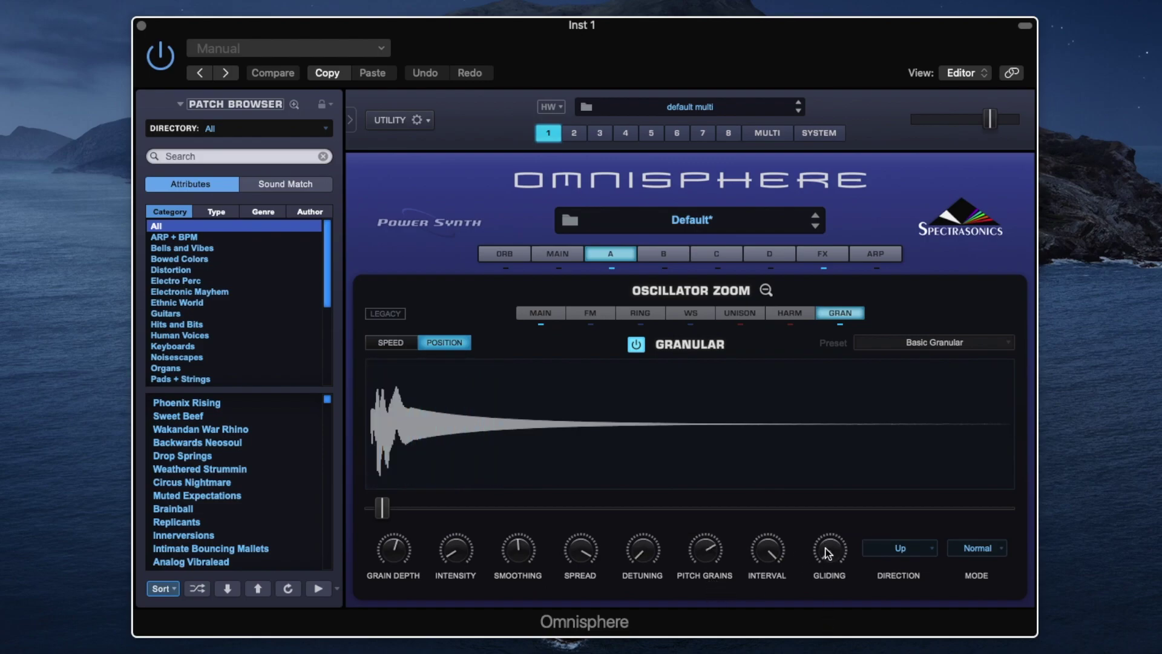
left_click(707, 550)
left_click_drag(707, 582, 706, 614)
left_click_drag(783, 539, 766, 604)
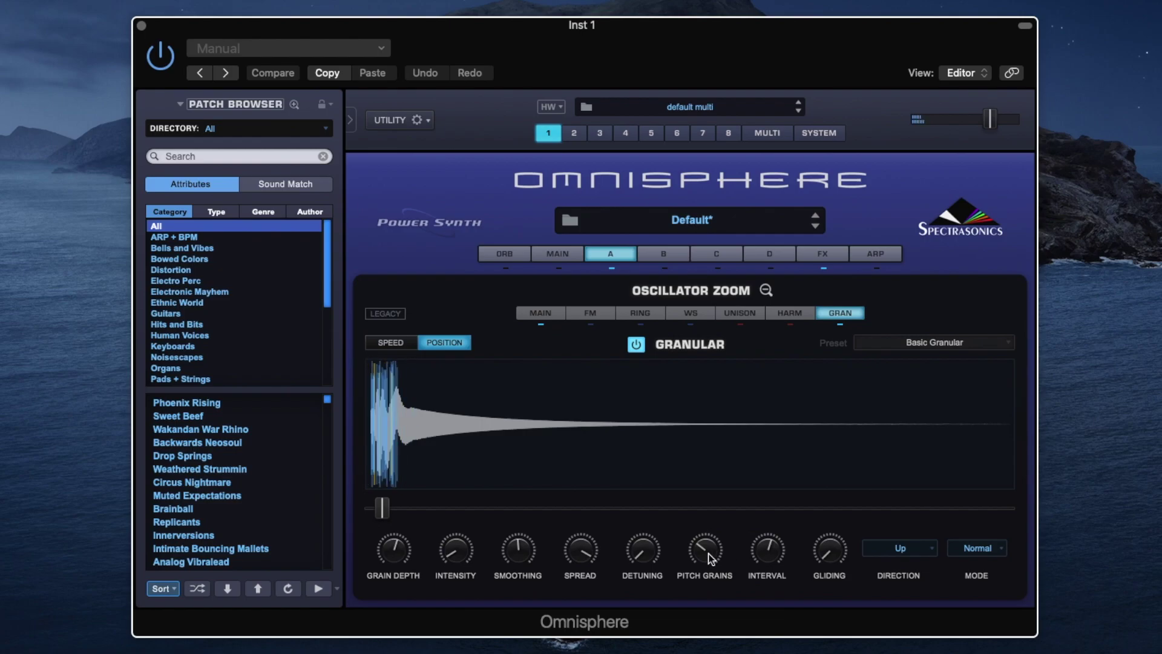
Step: Raise the pitch grains amount to just below the middle and turn the interval up to its maximum
left_click_drag(711, 558, 702, 525)
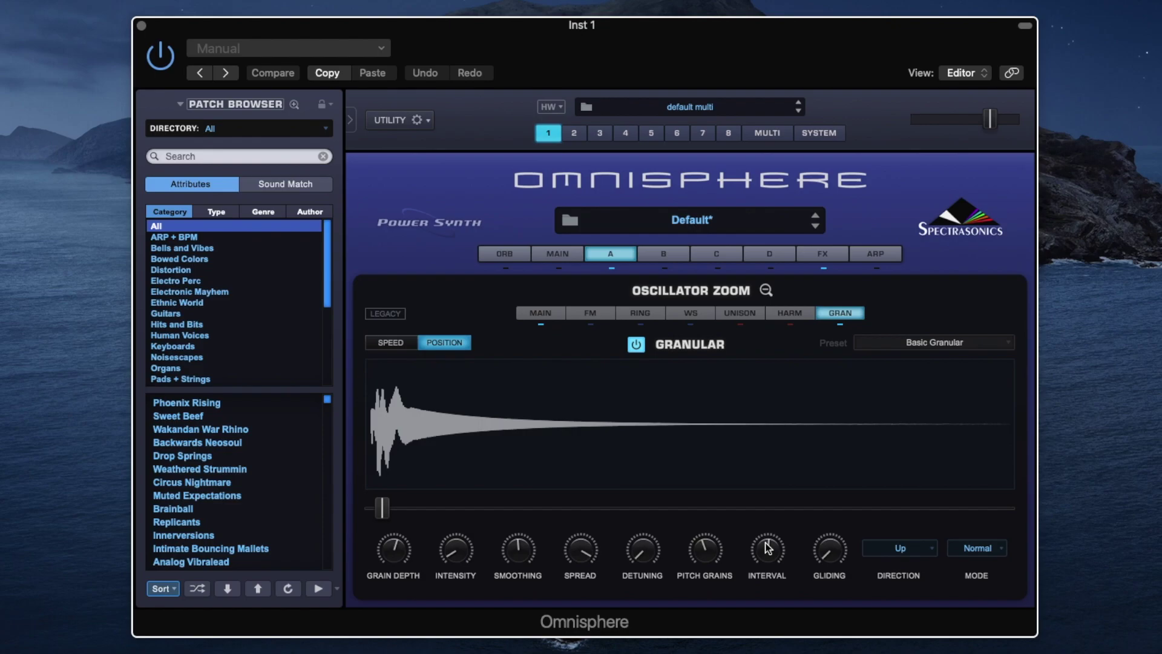
left_click_drag(768, 547, 794, 406)
left_click_drag(767, 554, 768, 285)
left_click_drag(769, 554, 710, 548)
Step: Try the Down and Up or Down grain directions with pitch grains near the middle, and settle on Up and Down
left_click(904, 547)
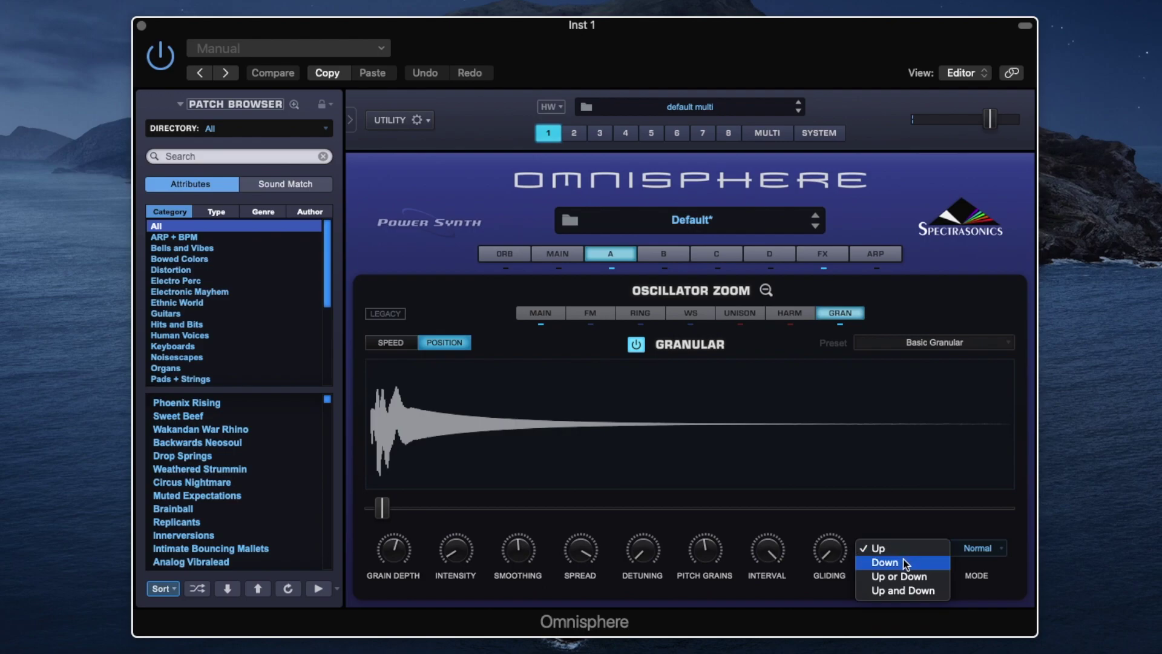
left_click(904, 558)
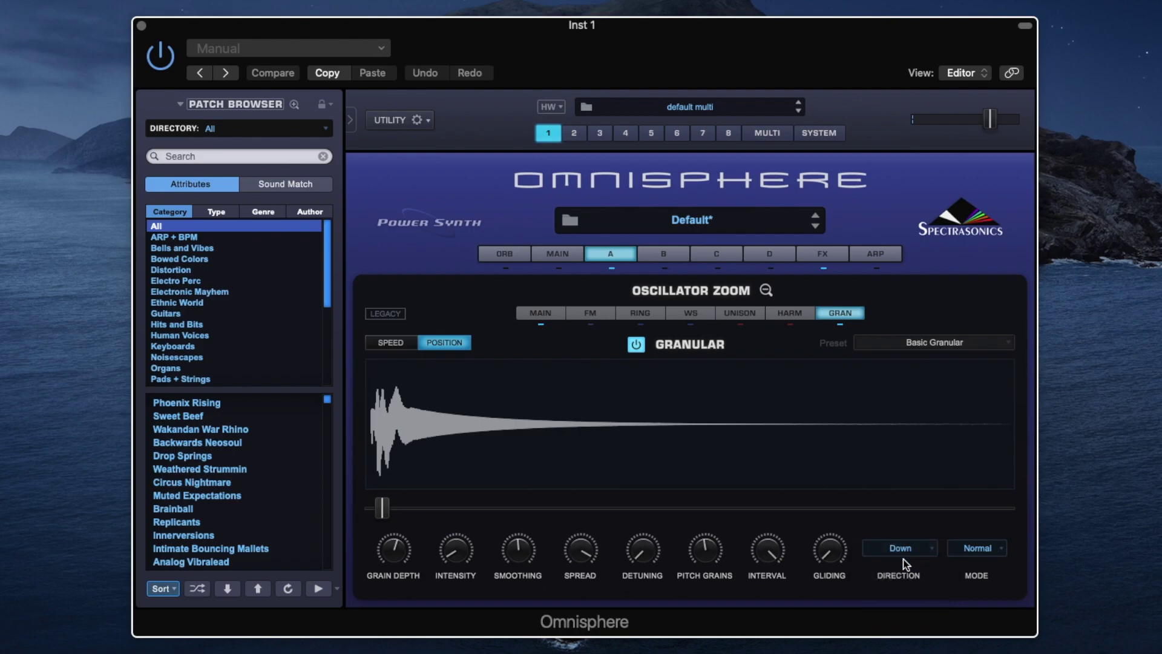
mouse_move(699, 551)
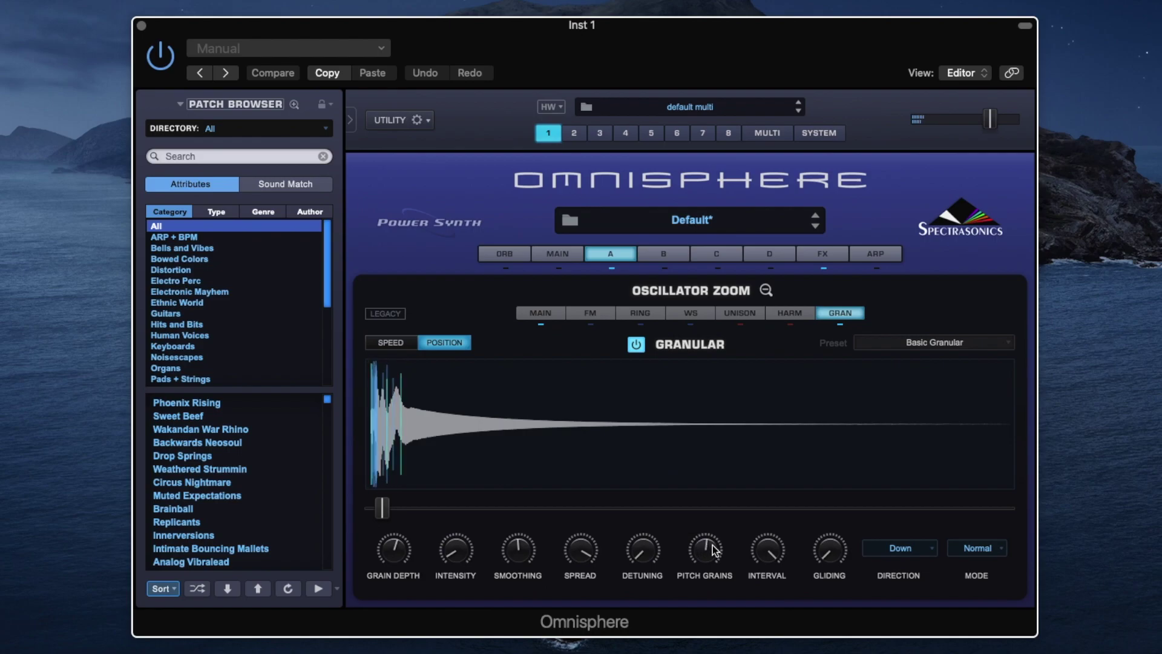
left_click(910, 548)
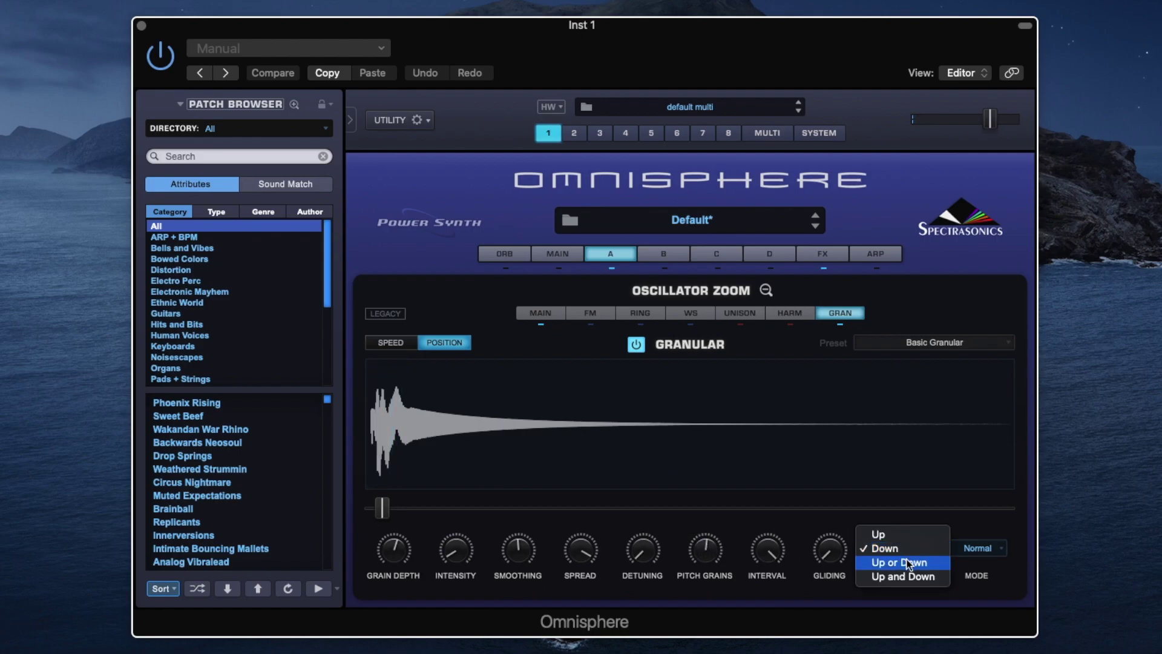
left_click(909, 563)
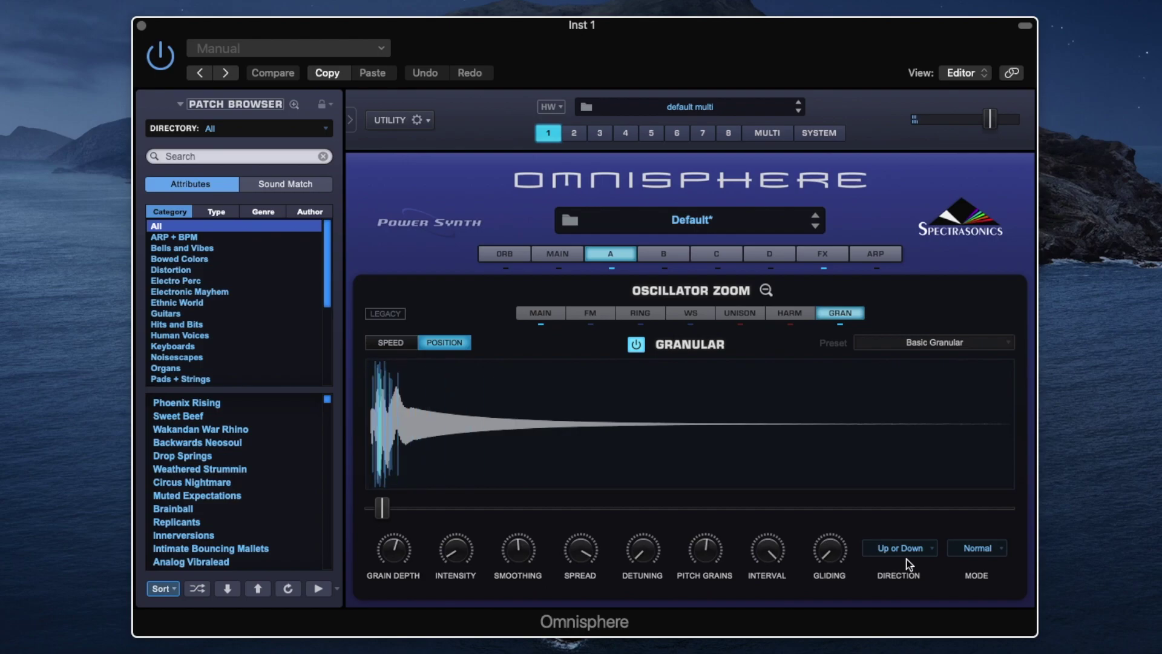
left_click(906, 552)
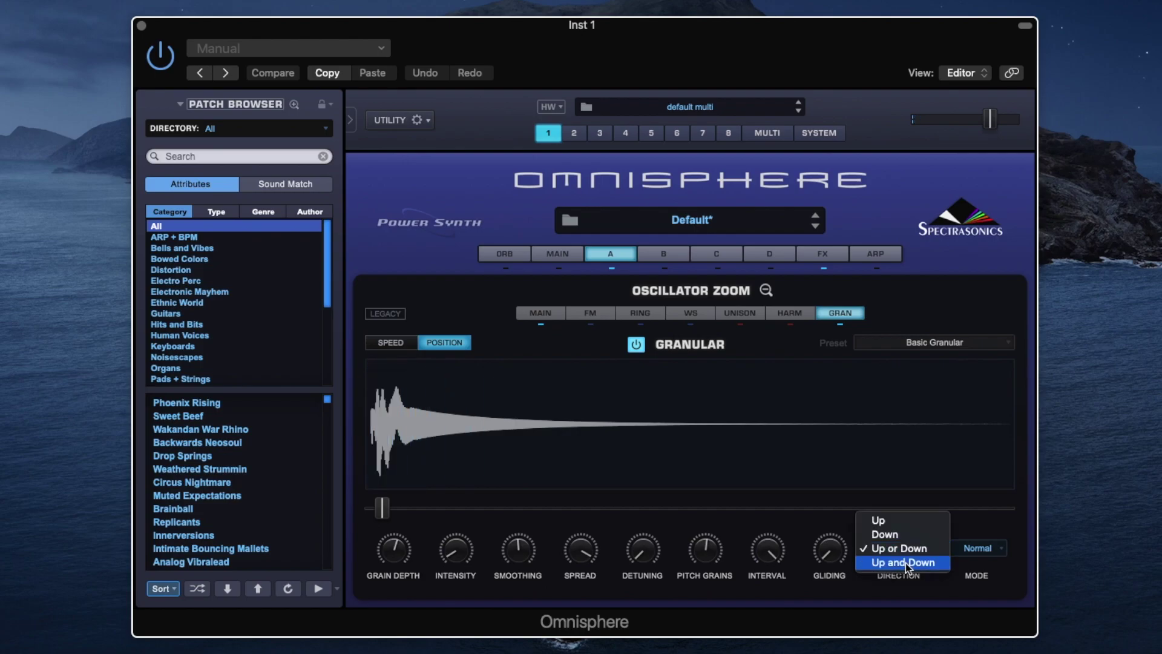
left_click(907, 563)
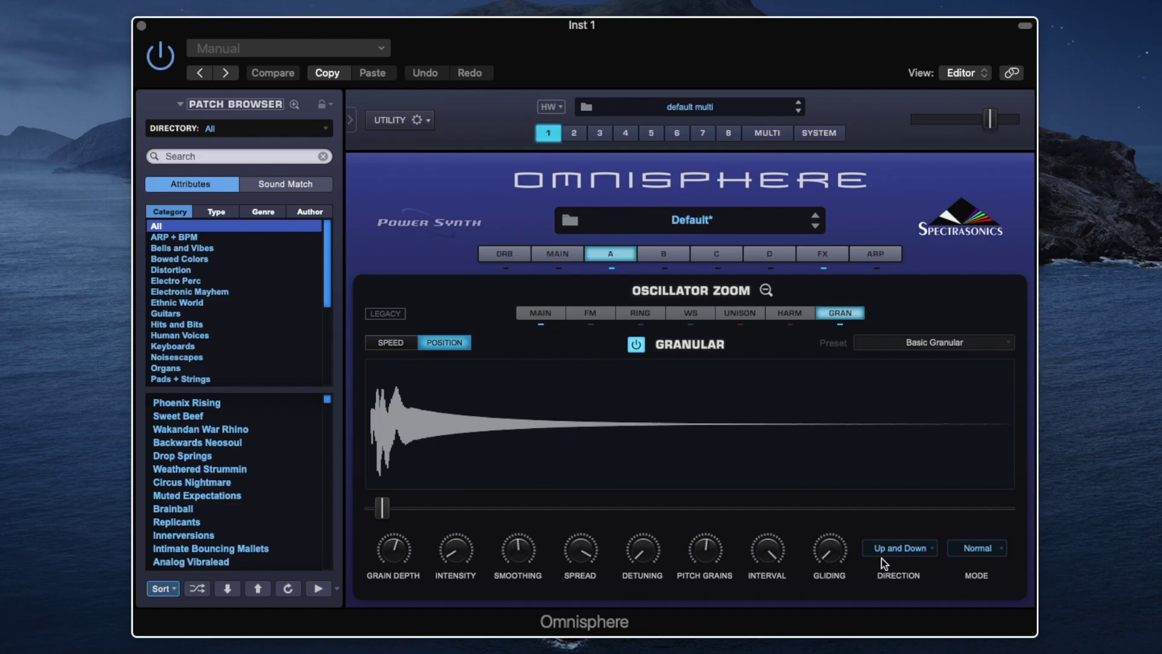
Step: Look through the grain mode options, keep Normal, and lower the pitch grains amount to its minimum
mouse_move(761, 551)
left_click(982, 548)
left_click(979, 551)
left_click_drag(708, 546, 706, 579)
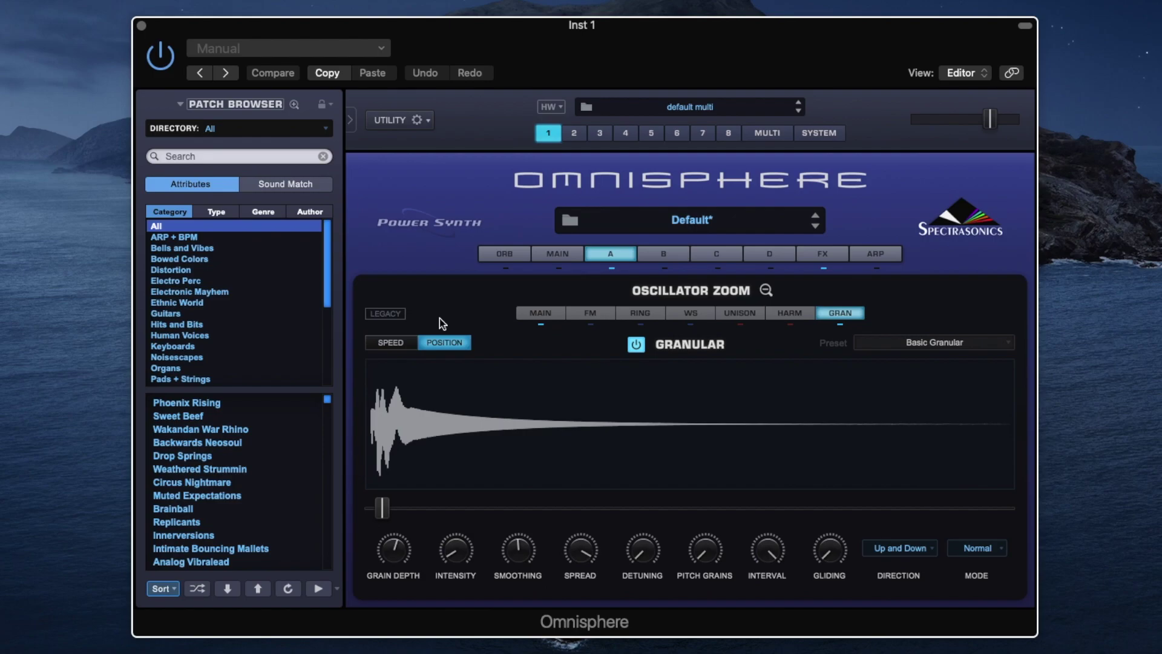
Step: Try legacy granular behavior in Speed mode with the slider at a little over a quarter
left_click(385, 313)
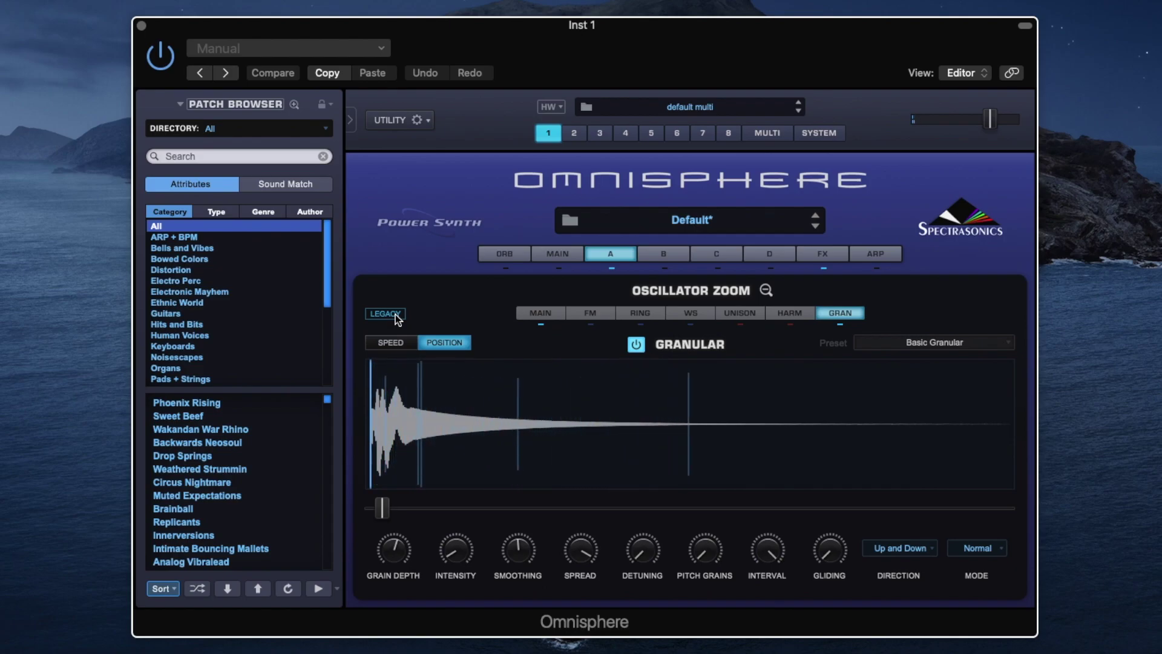
left_click(395, 344)
left_click_drag(379, 515, 552, 518)
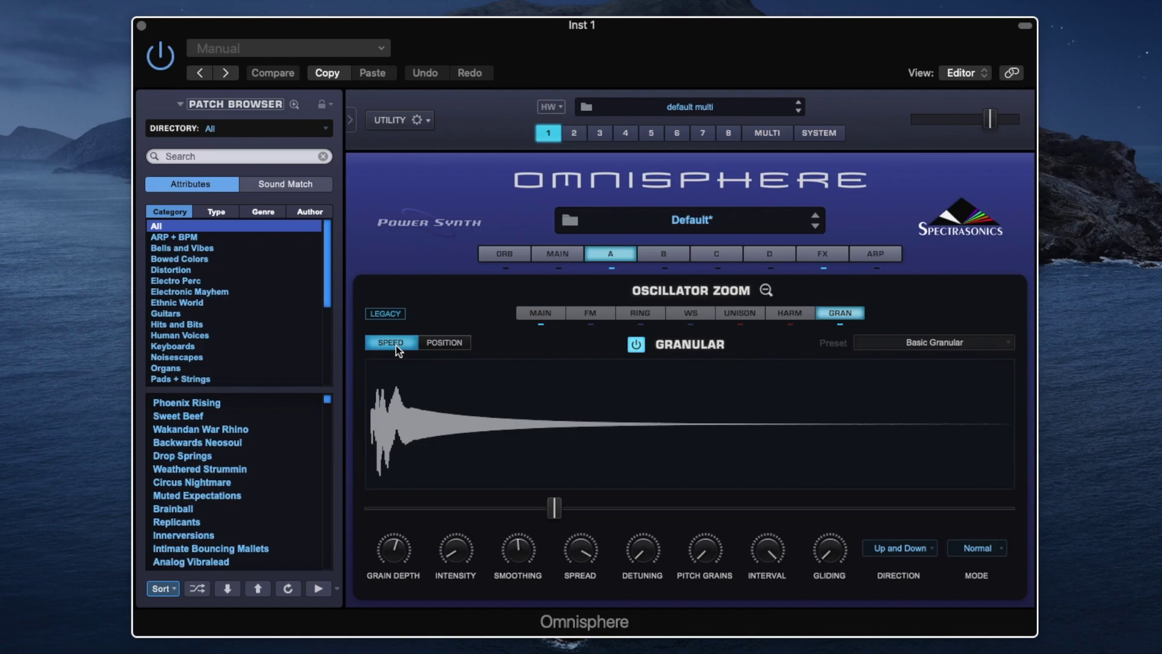
Step: On layer A's amp envelope, raise the attack to about 3.39 sec and the release to a similar level
left_click(766, 291)
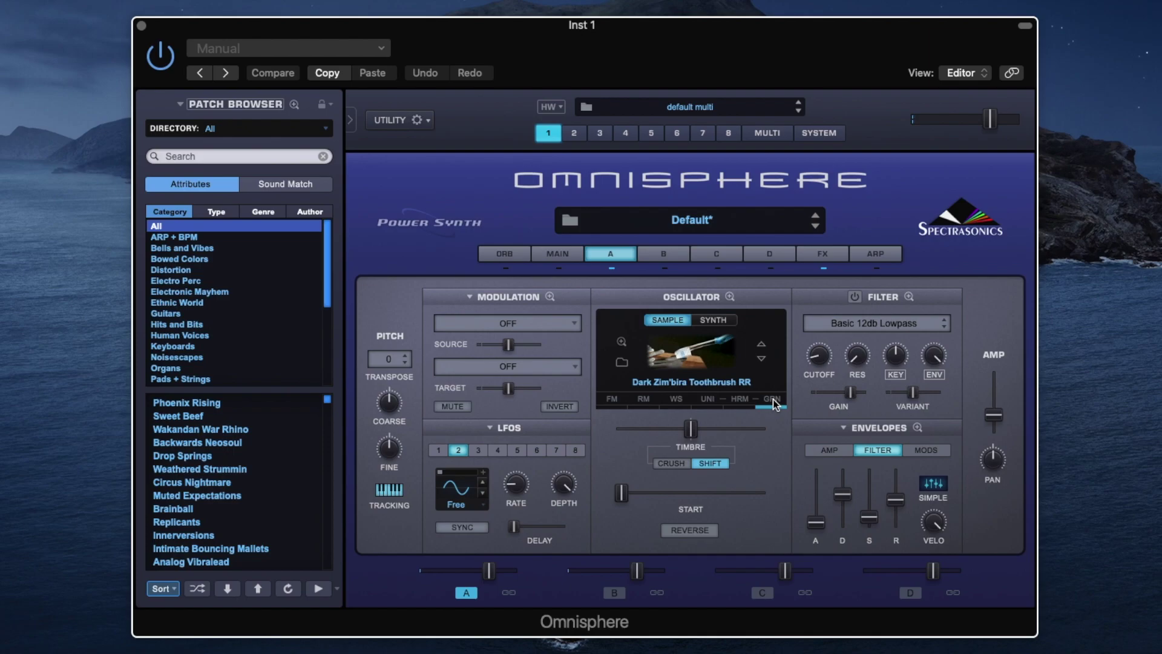
left_click(831, 446)
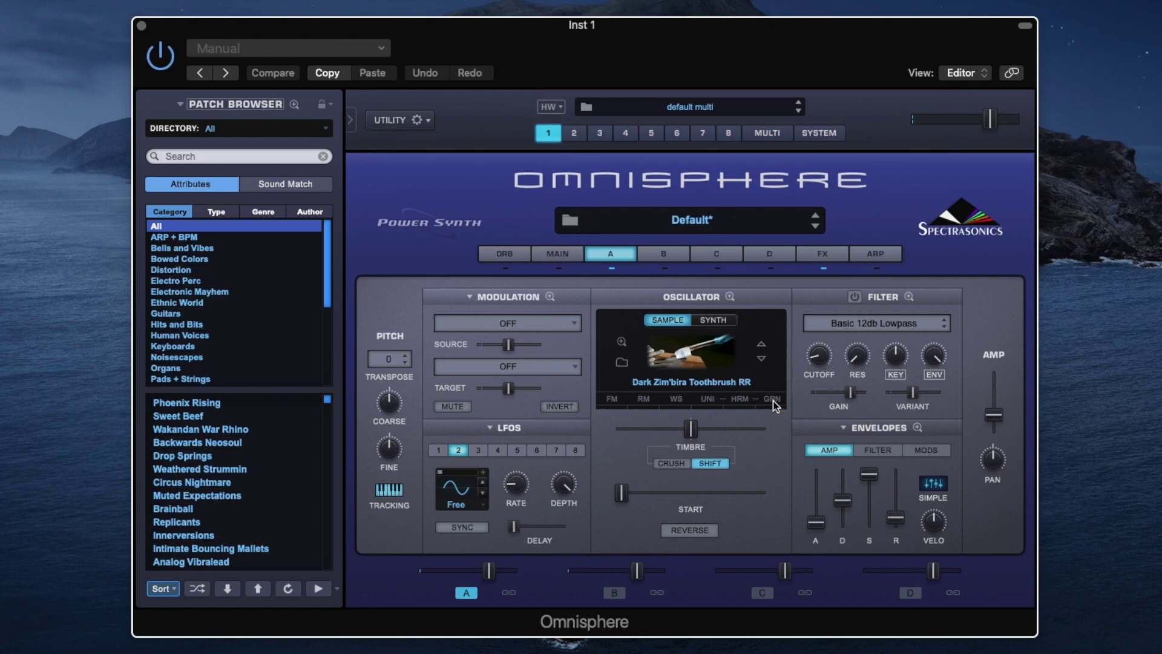
left_click_drag(816, 522, 819, 494)
left_click_drag(896, 517, 896, 492)
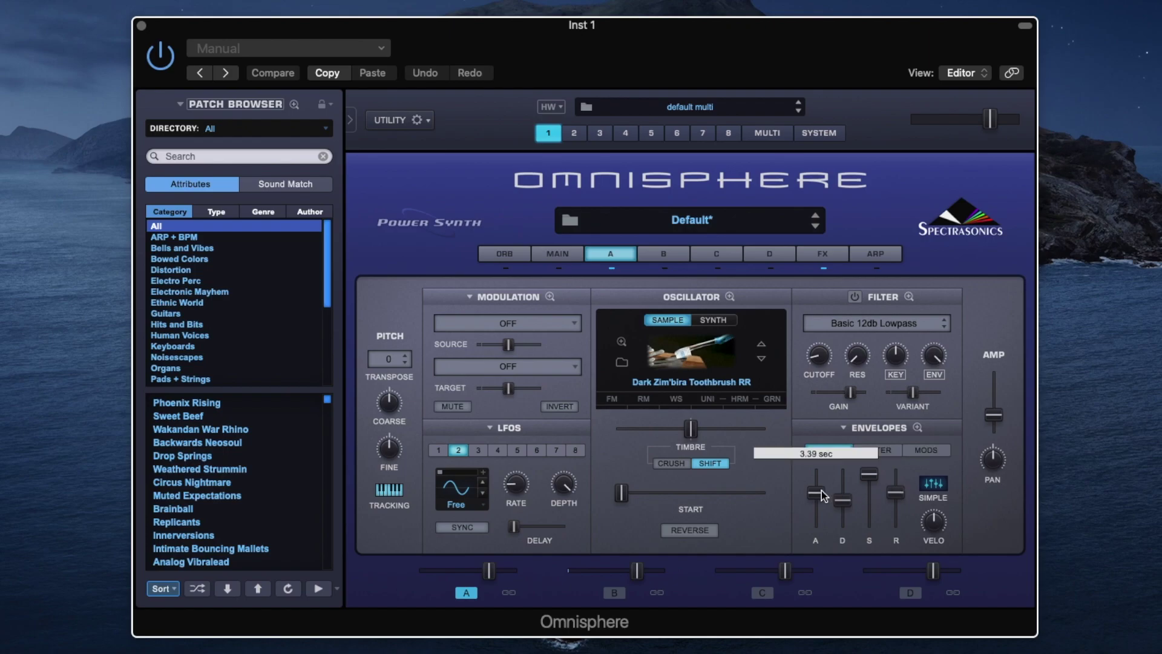
Step: Enable layer A's granular engine with legacy behavior off and Position mode selected
left_click(773, 401)
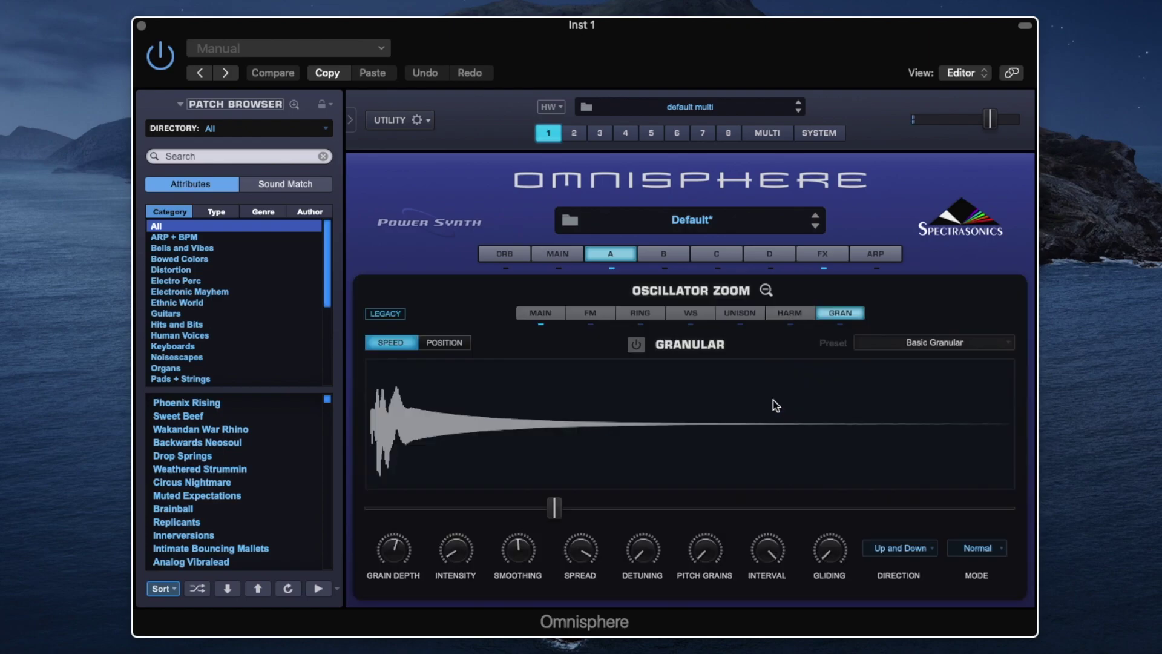
left_click(635, 343)
left_click(390, 316)
left_click(445, 342)
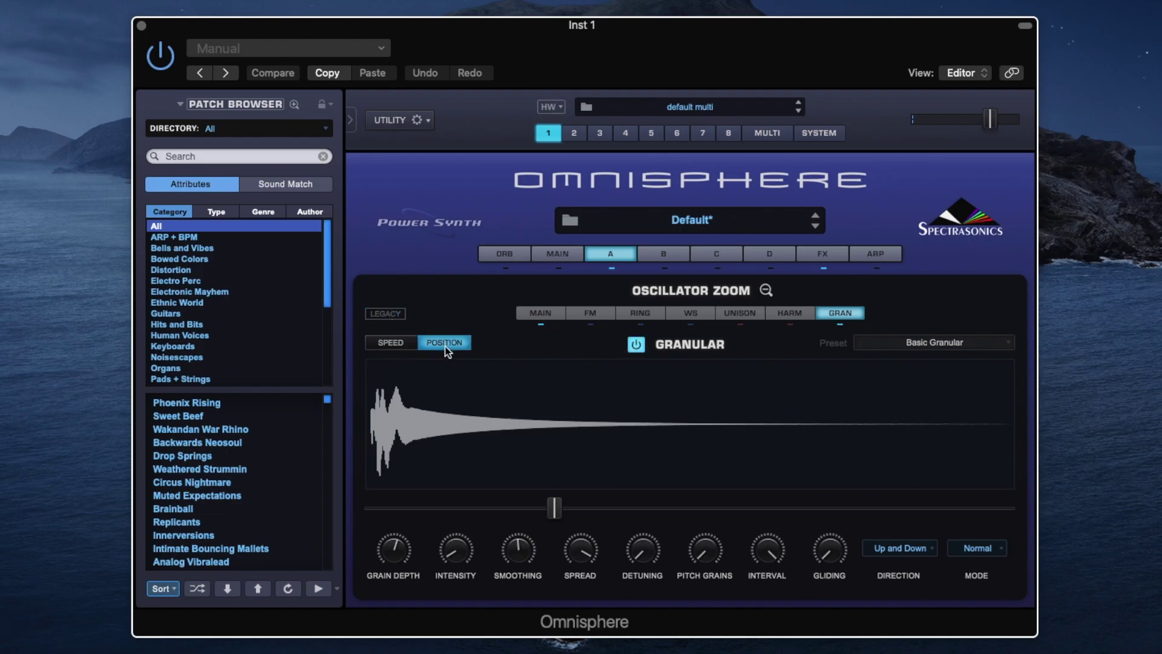
Step: Raise the grain depth slightly and move the grain position to about a quarter of the sample
left_click_drag(554, 507, 446, 507)
mouse_move(519, 554)
mouse_move(397, 553)
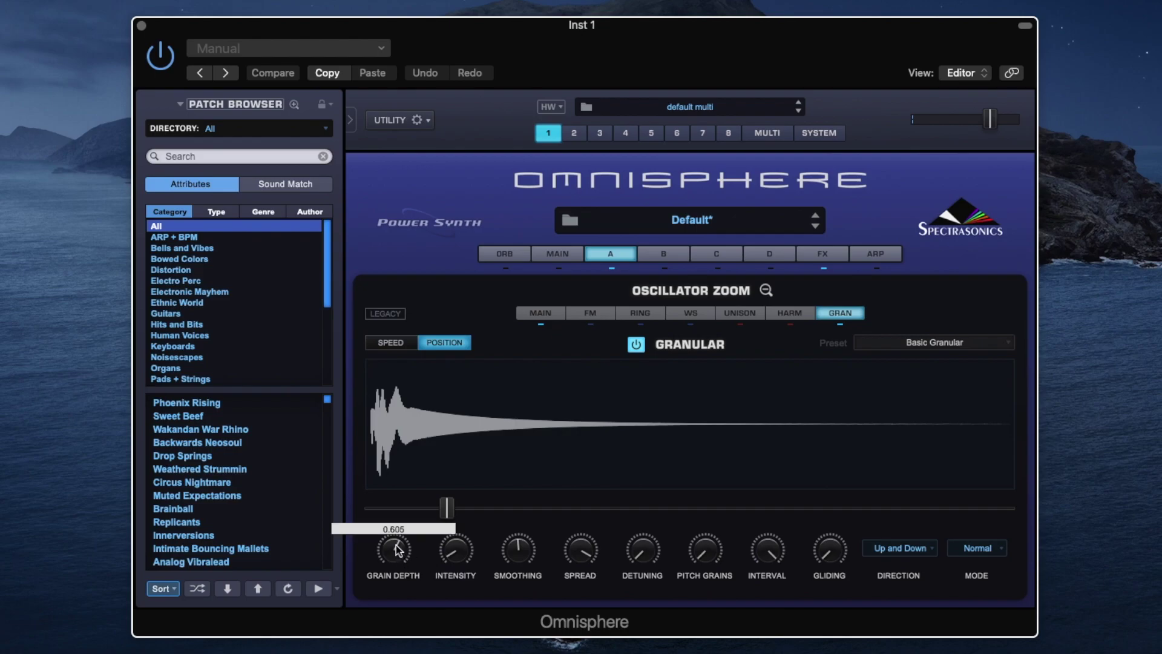
left_click(448, 514)
left_click_drag(448, 514, 531, 505)
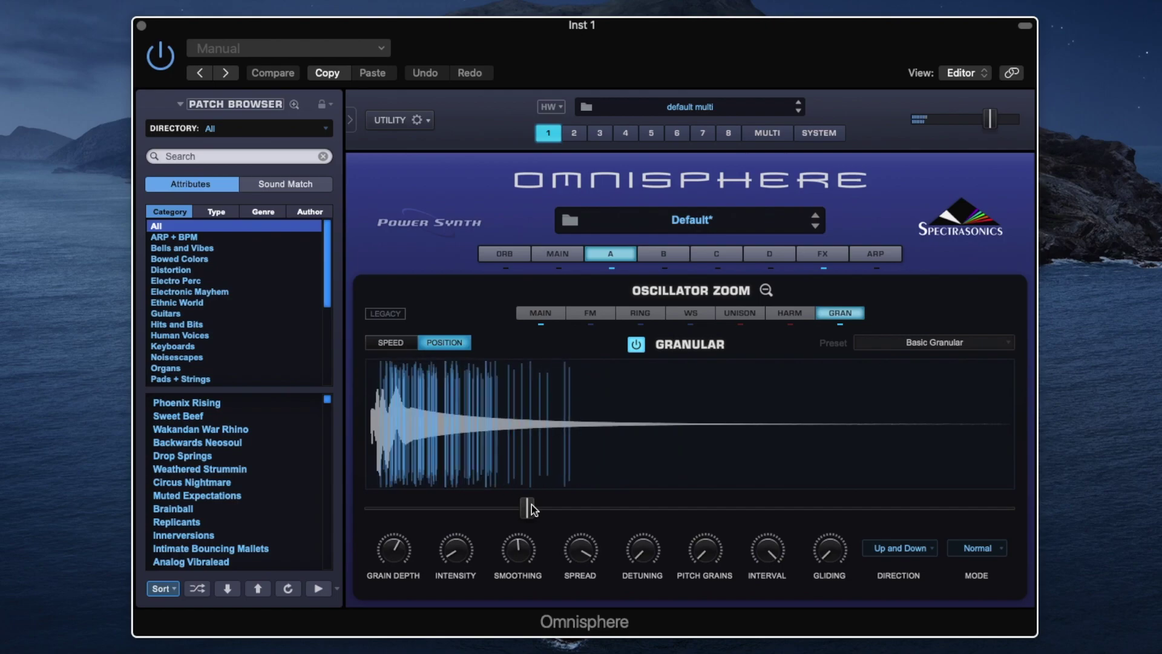
Step: Add a Precision Compressor to layer A's second effect slot and raise its input to about 4.4
left_click(766, 290)
left_click(822, 253)
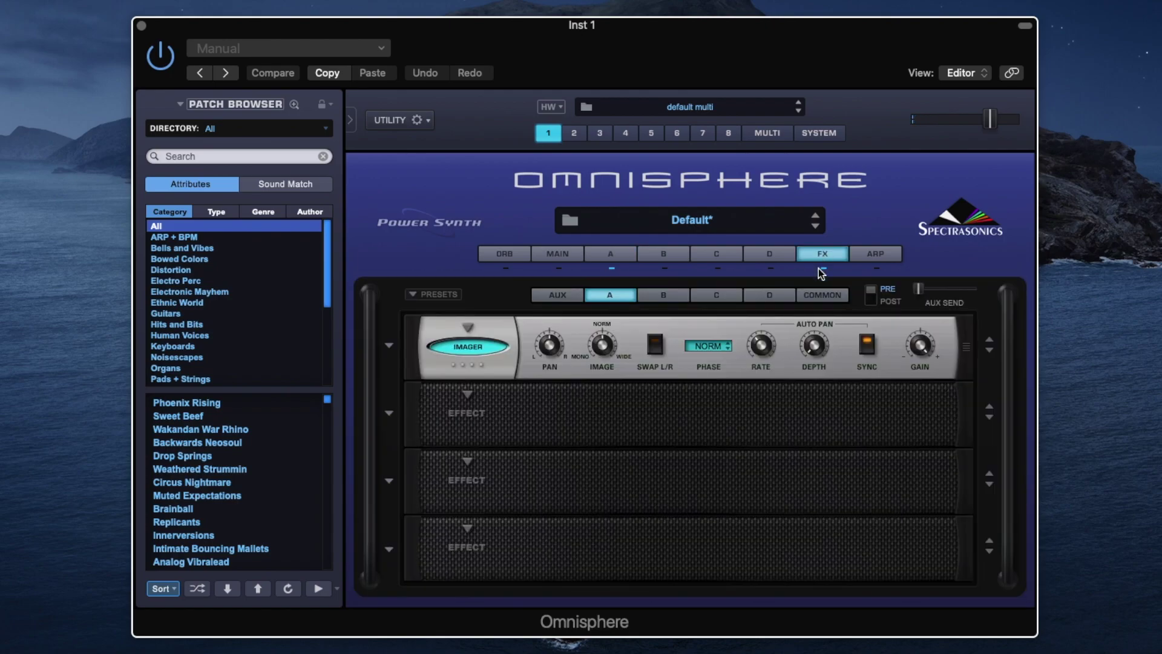
left_click(463, 408)
mouse_move(493, 472)
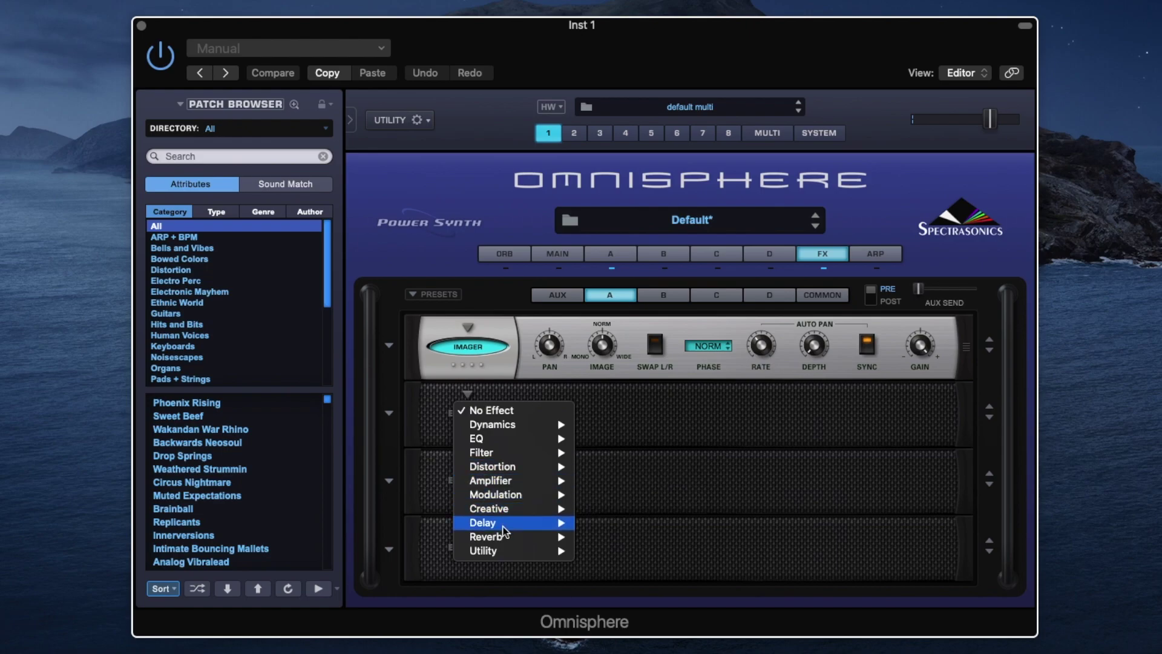
mouse_move(511, 427)
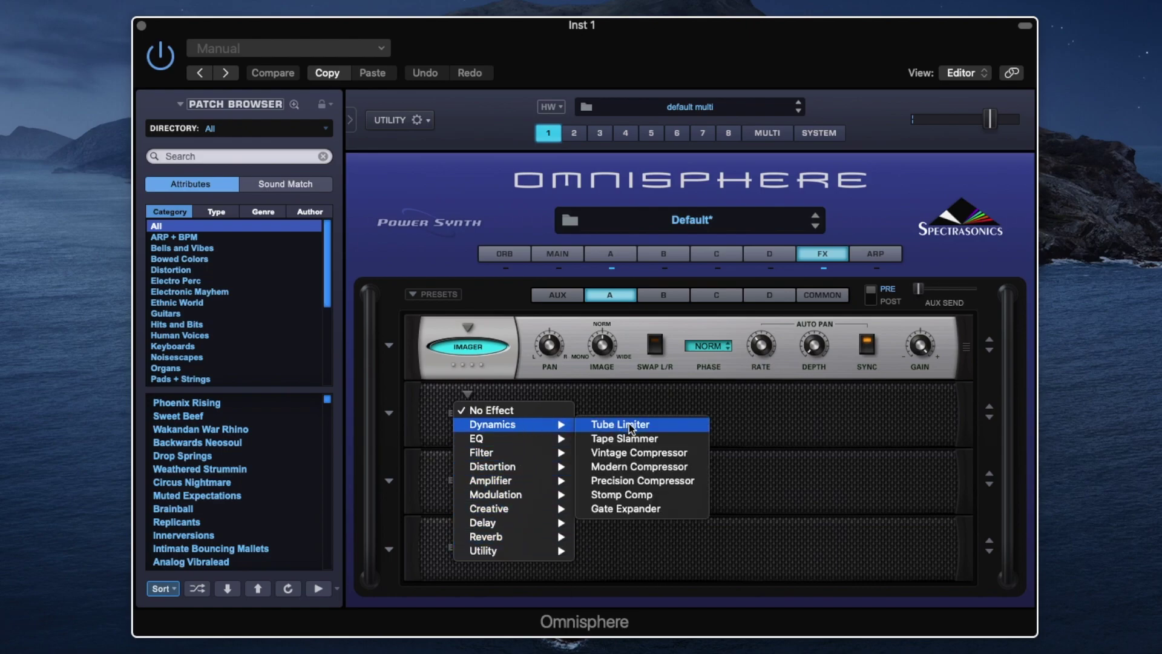
left_click(645, 477)
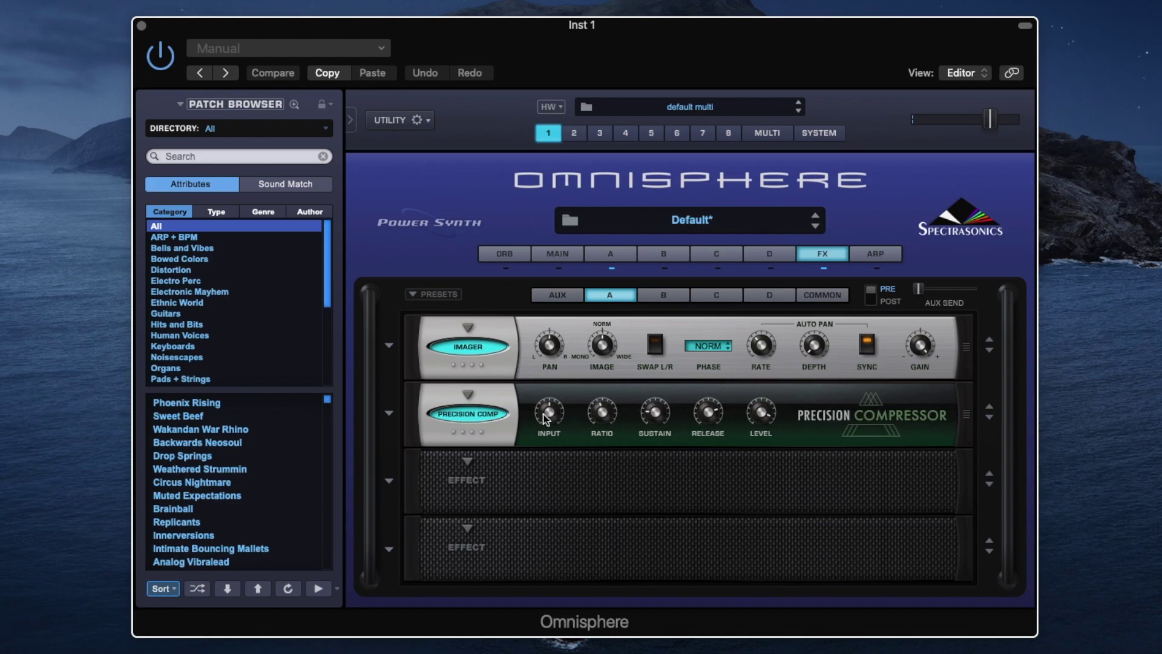
mouse_move(546, 412)
left_click_drag(544, 400, 546, 395)
mouse_move(925, 351)
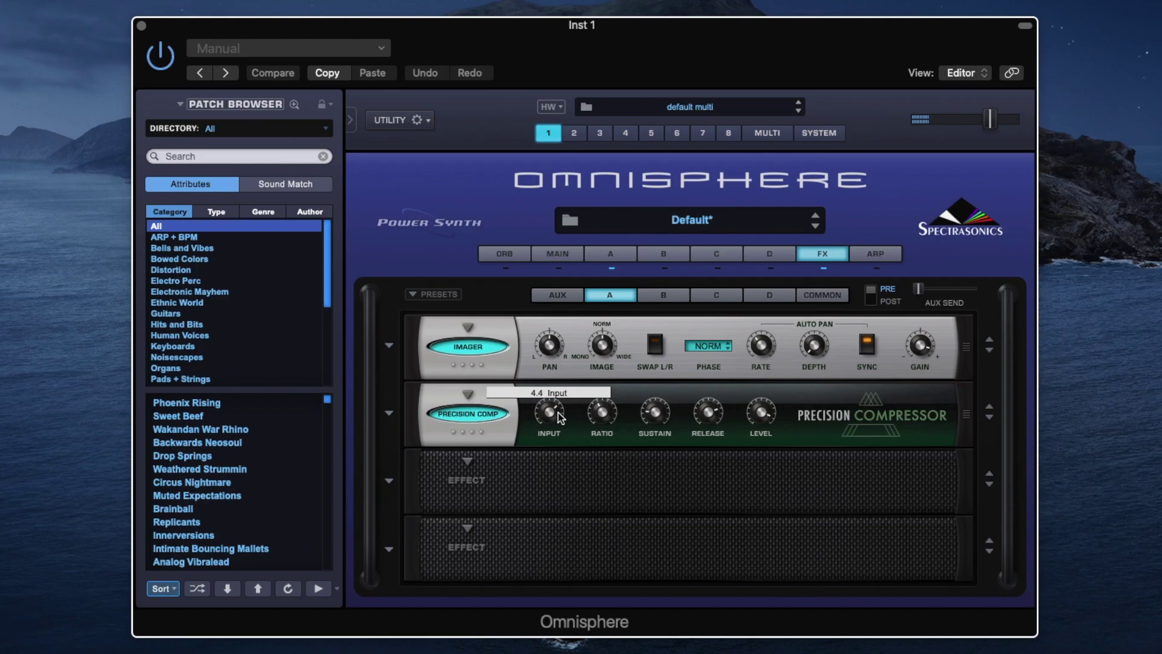
mouse_move(666, 414)
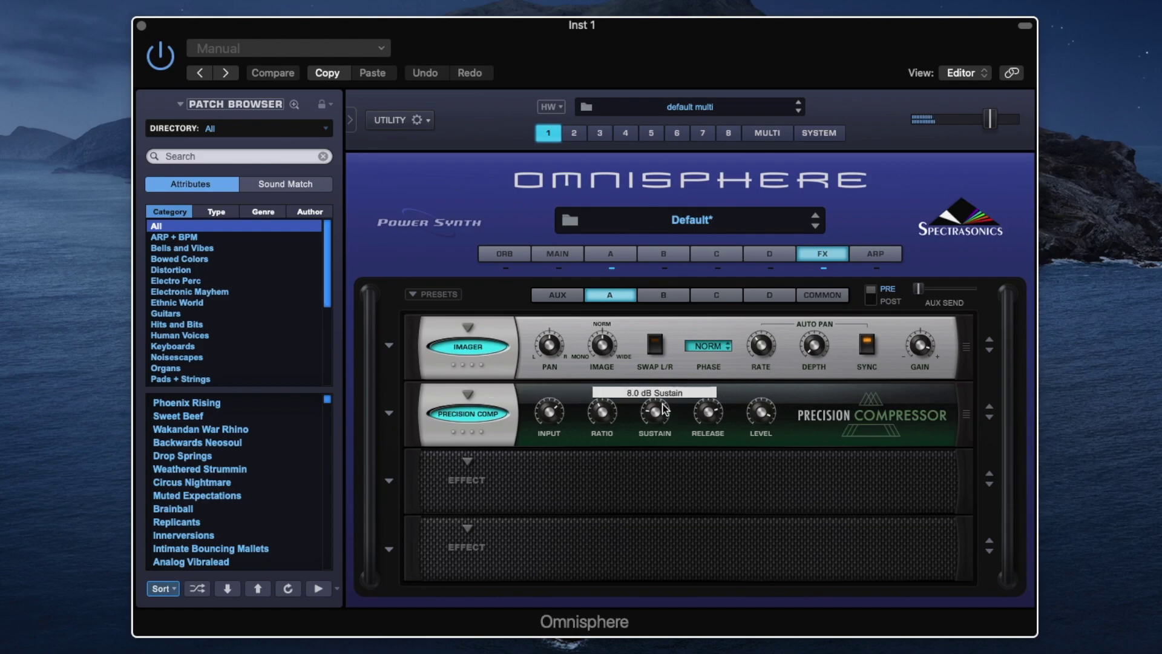
Step: Add a Pro-Verb reverb to layer A's third effect slot and set its mix near the middle
left_click(473, 463)
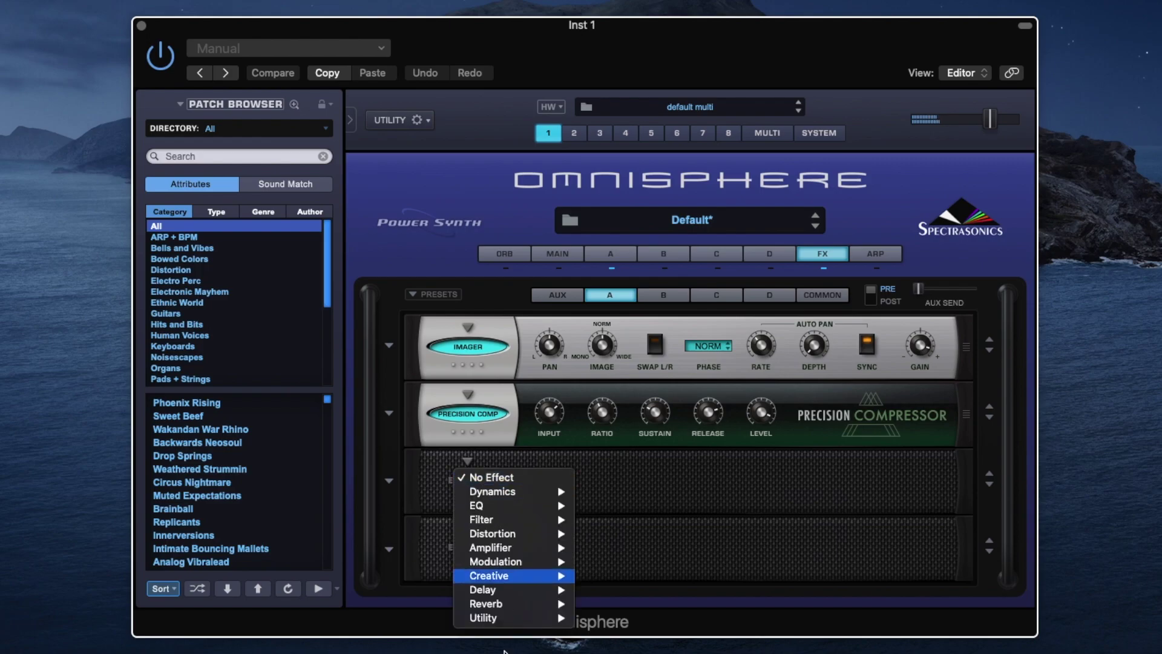
mouse_move(539, 604)
left_click(605, 602)
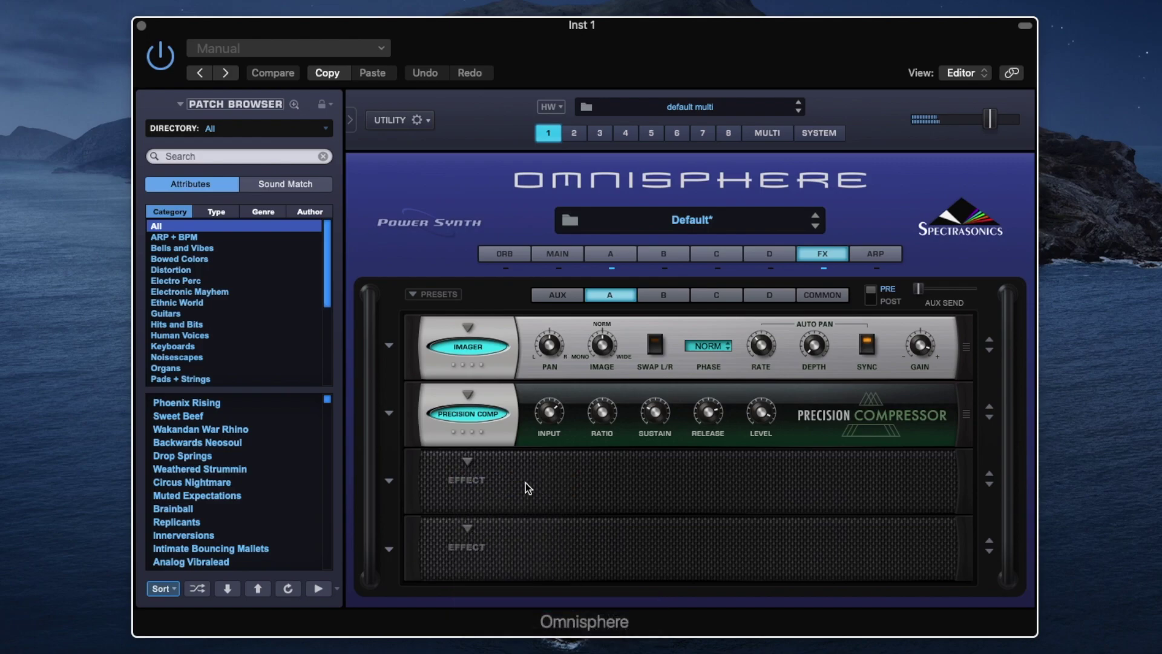
left_click_drag(462, 495, 473, 502)
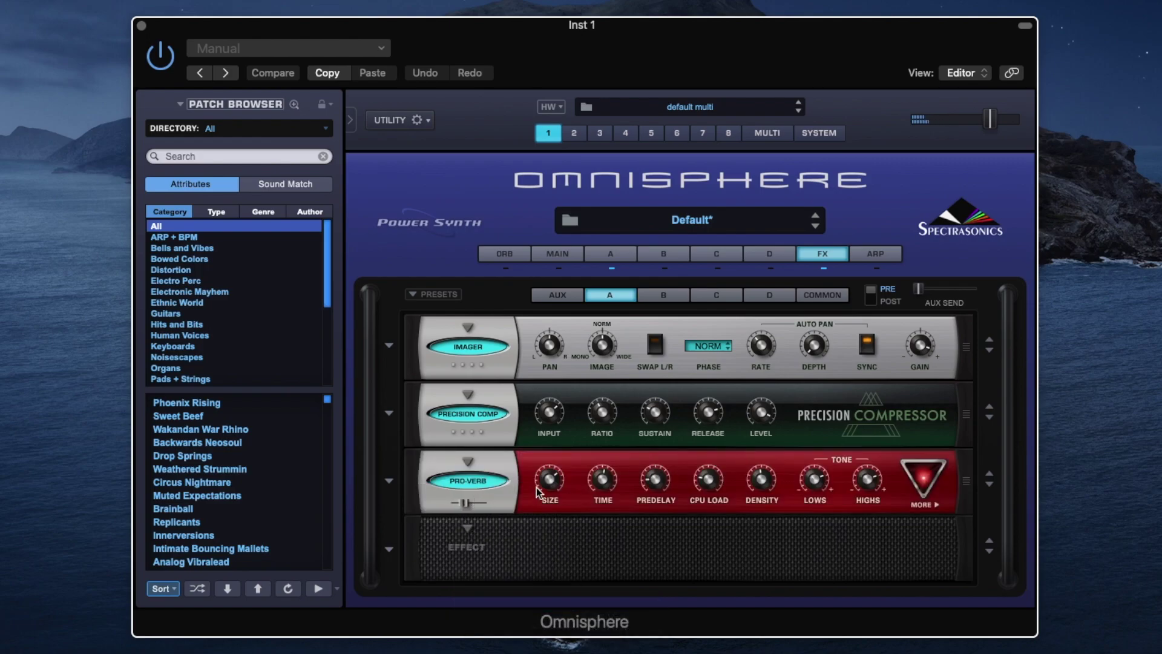
Step: Shape the Pro-Verb by lowering its size and raising its time, density and diffusion
left_click_drag(553, 481, 557, 530)
left_click_drag(607, 482, 604, 427)
left_click_drag(761, 479, 762, 418)
left_click(923, 481)
left_click_drag(822, 485, 811, 423)
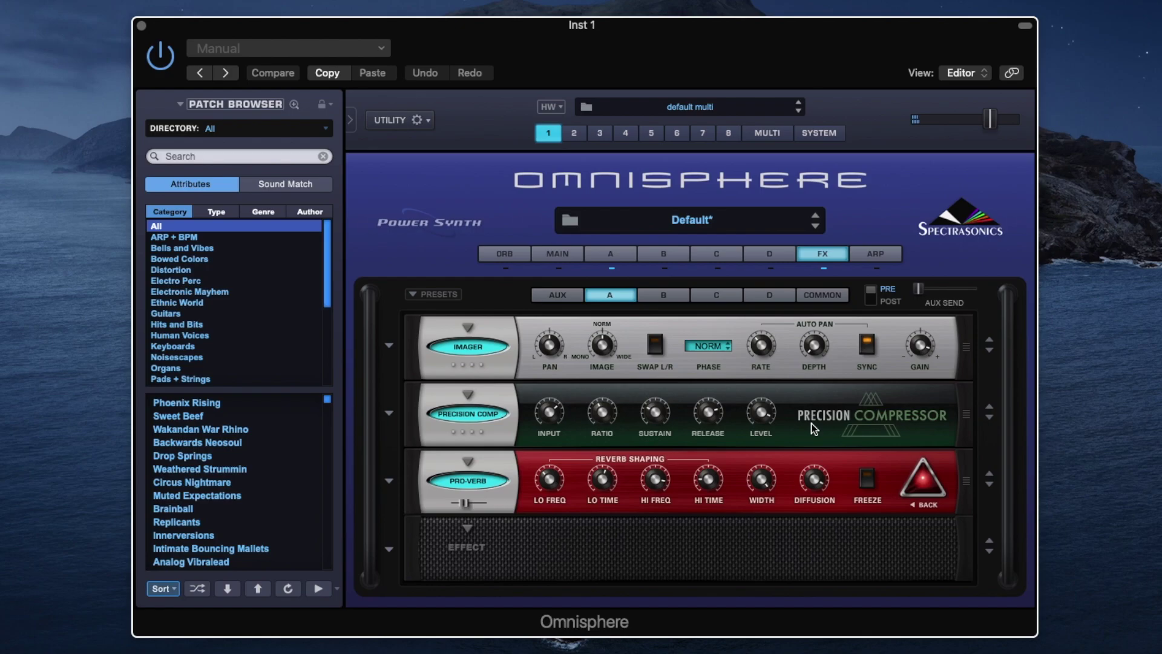
Step: Return to the granular controls of layer A's oscillator
left_click(623, 255)
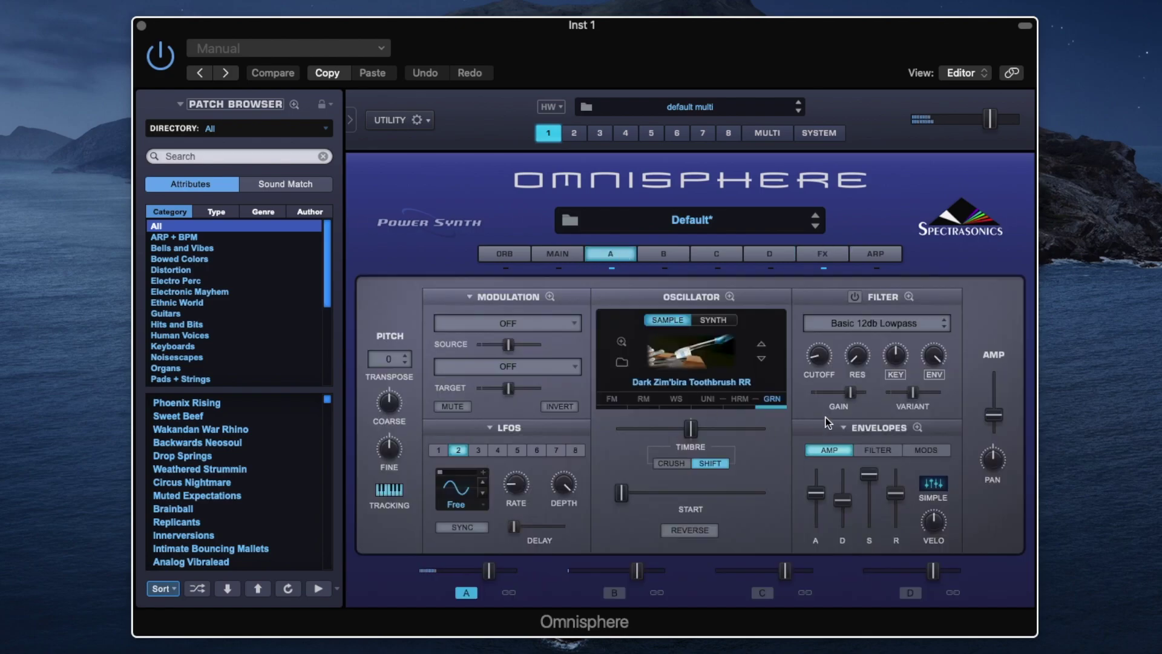
left_click(766, 399)
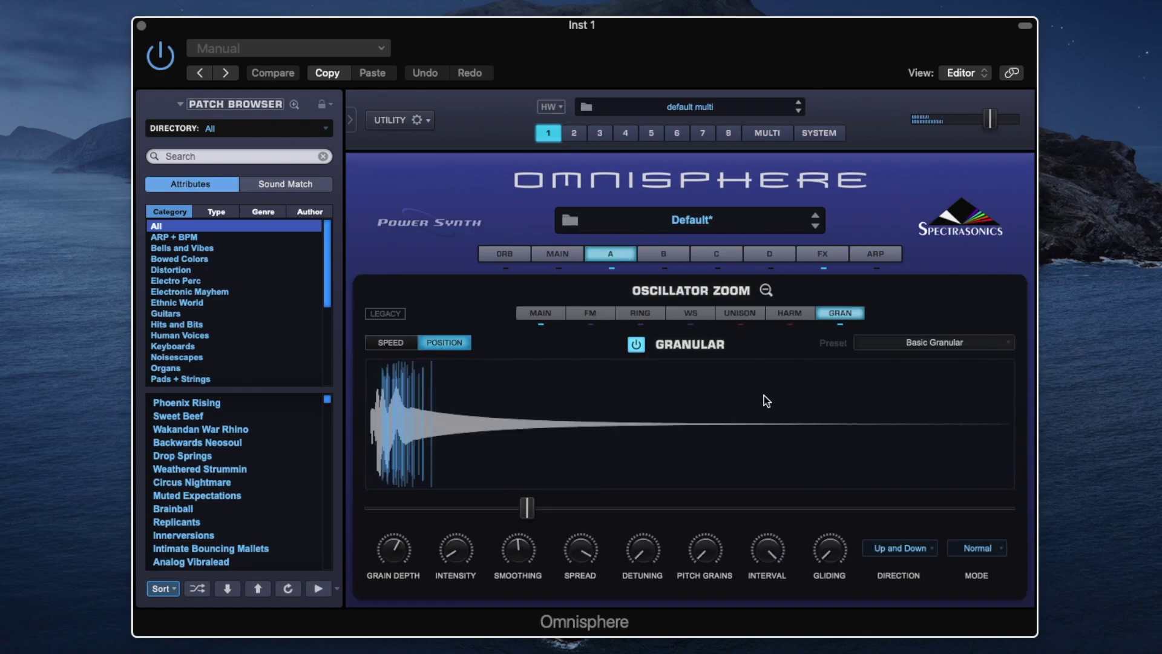